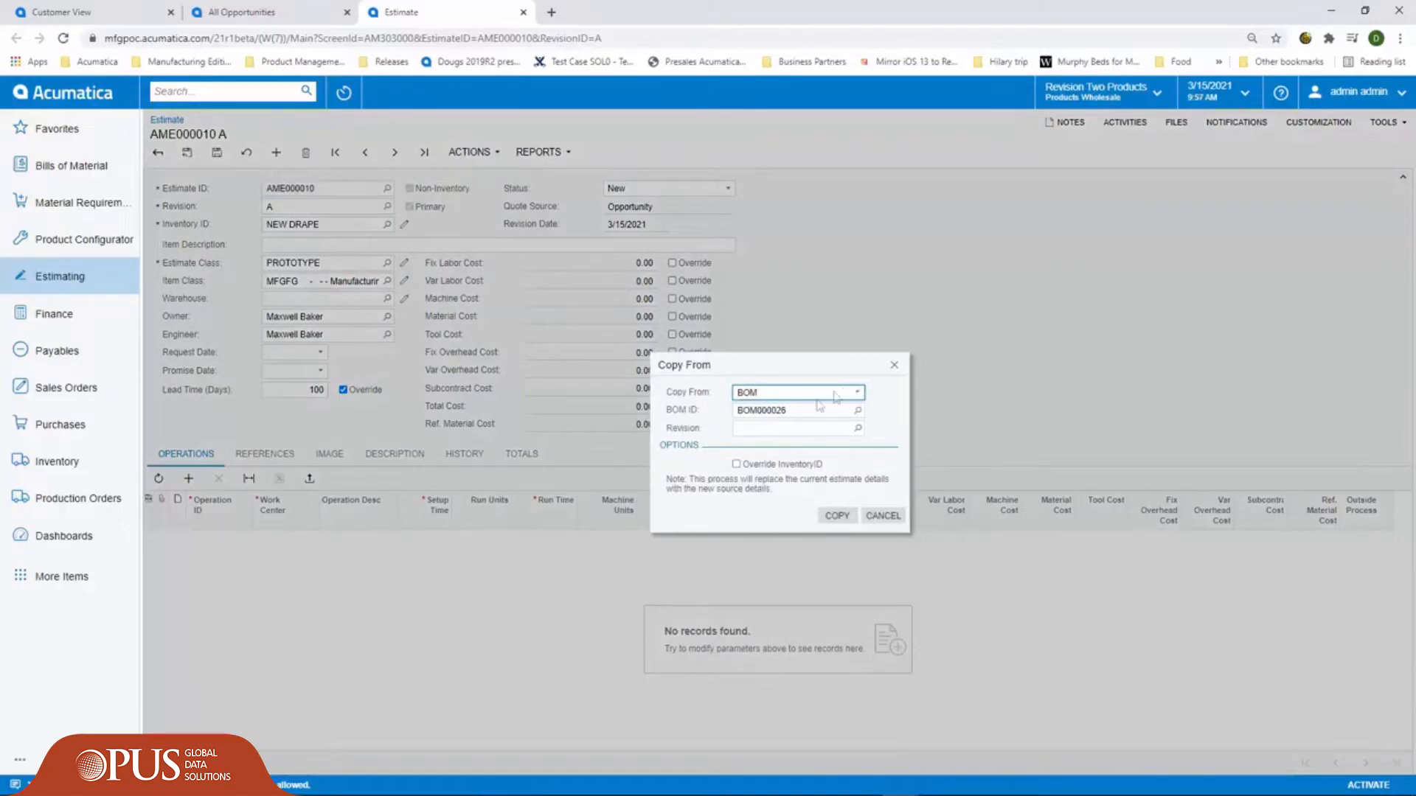
- Copy the operations and materials of BOM000026 into the NEW DRAPE estimate
{"action": "left_click", "coordinate": [859, 431]}
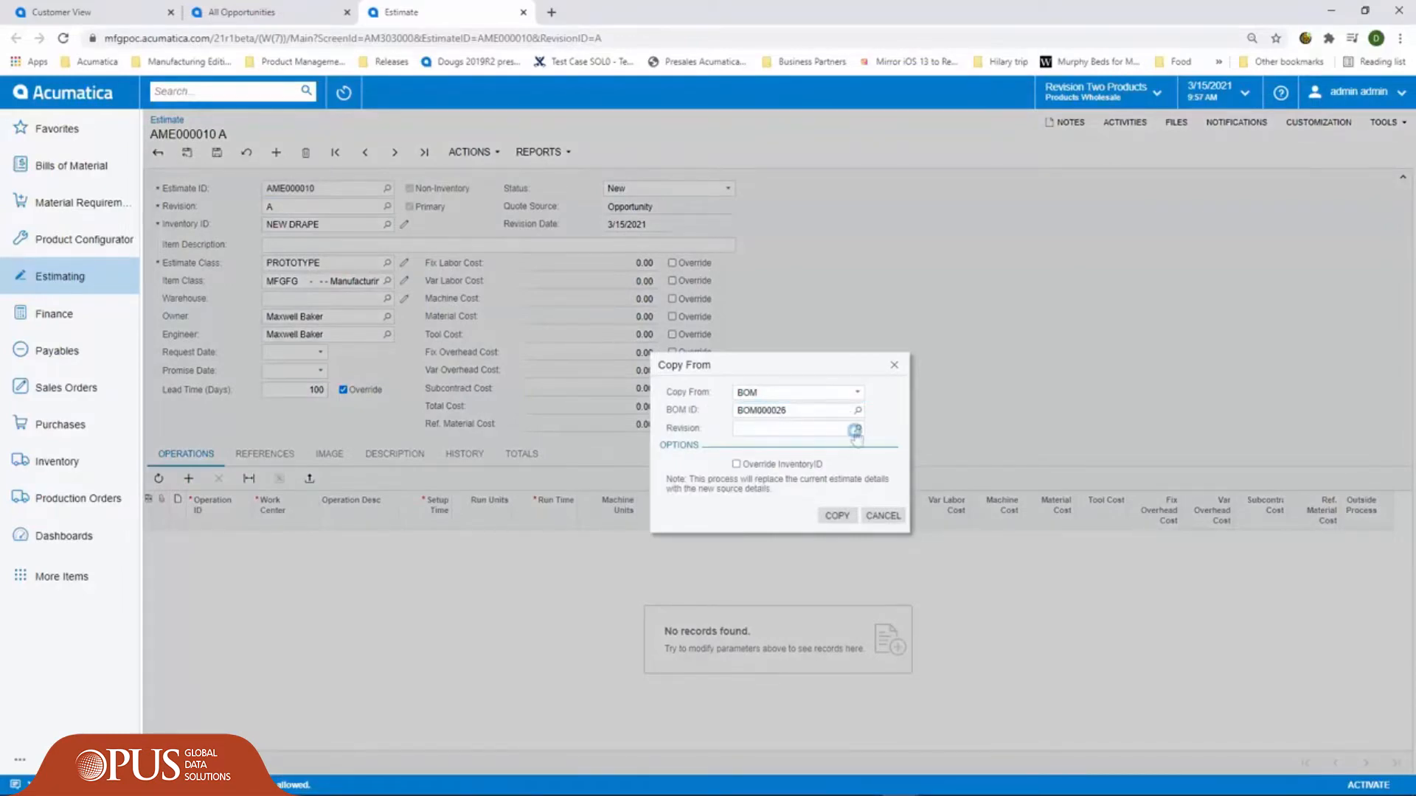
{"action": "left_click", "coordinate": [775, 479]}
{"action": "left_click", "coordinate": [837, 516]}
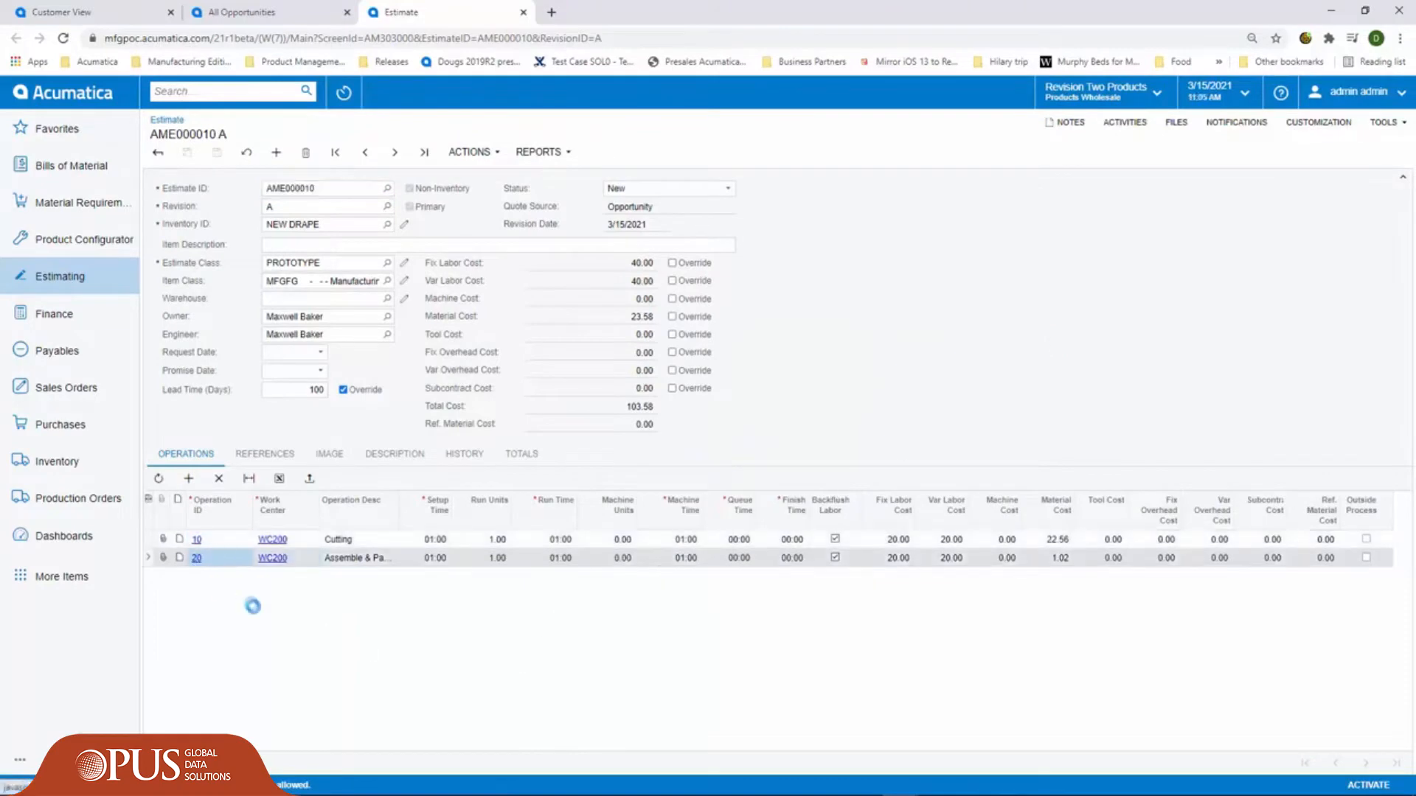
- Add the material AMPOUCH to the estimate's operation 20, Assemble & Package, and save the operation
{"action": "left_click", "coordinate": [196, 558]}
{"action": "left_click", "coordinate": [190, 440]}
{"action": "type", "text": "AMPOU"}
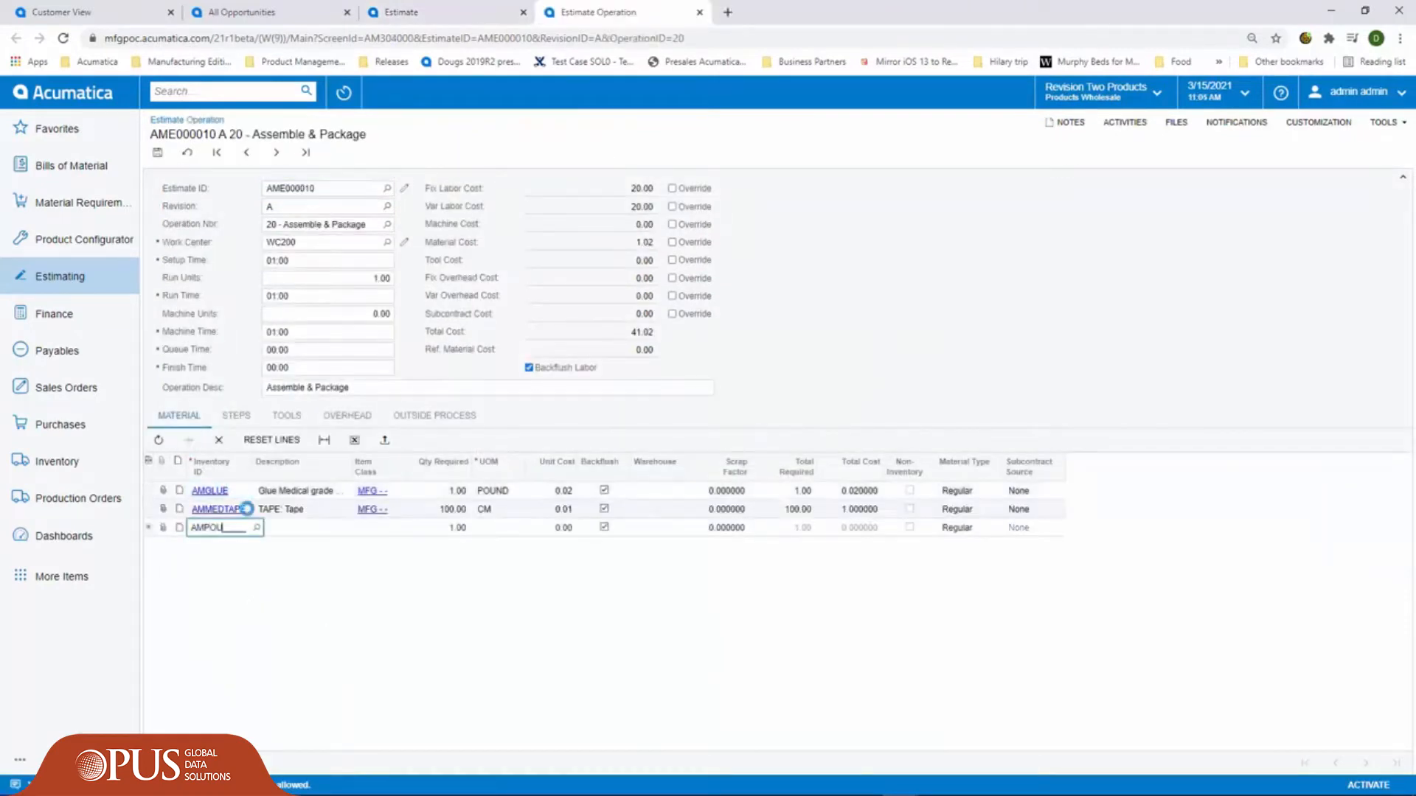
{"action": "type", "text": "CH"}
{"action": "key", "text": "Tab"}
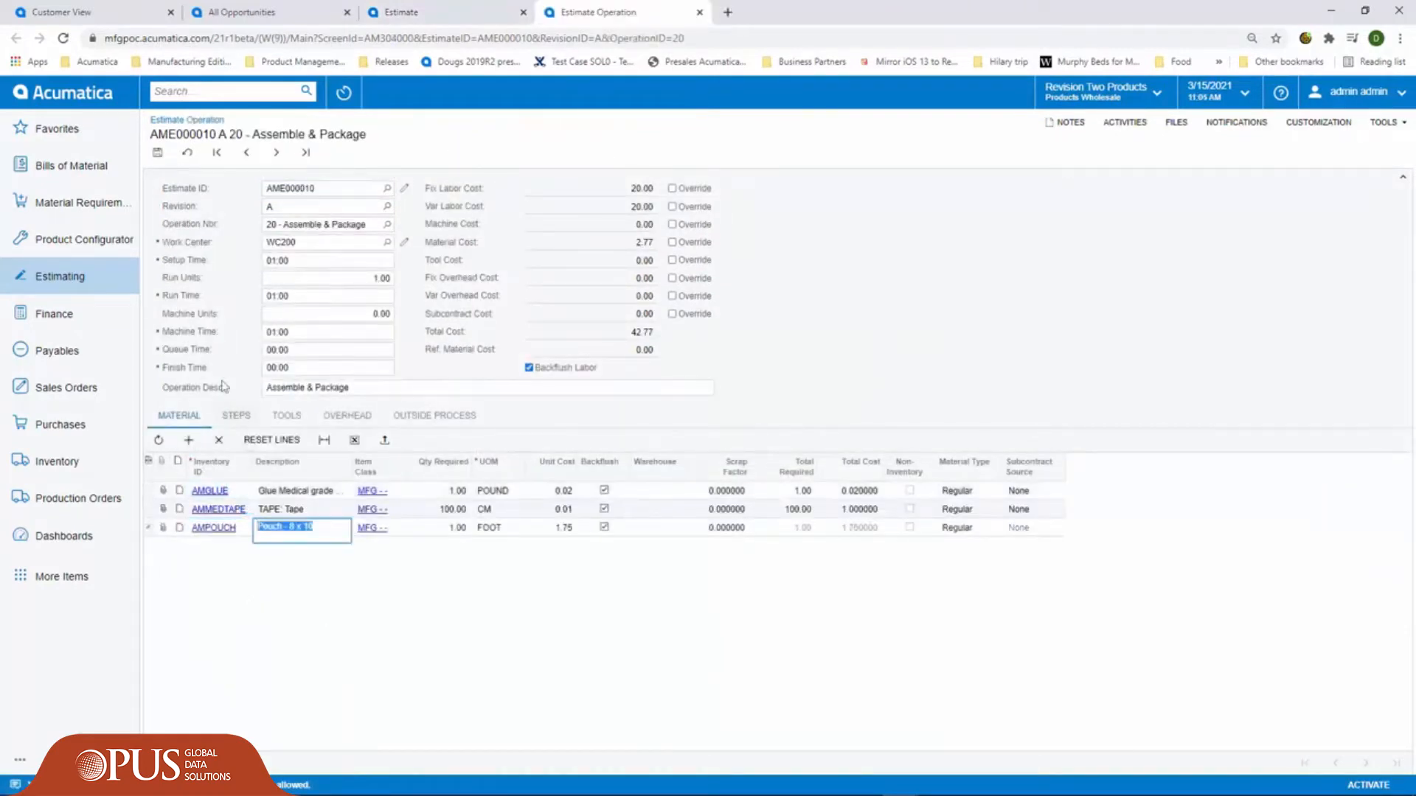
{"action": "left_click", "coordinate": [153, 152]}
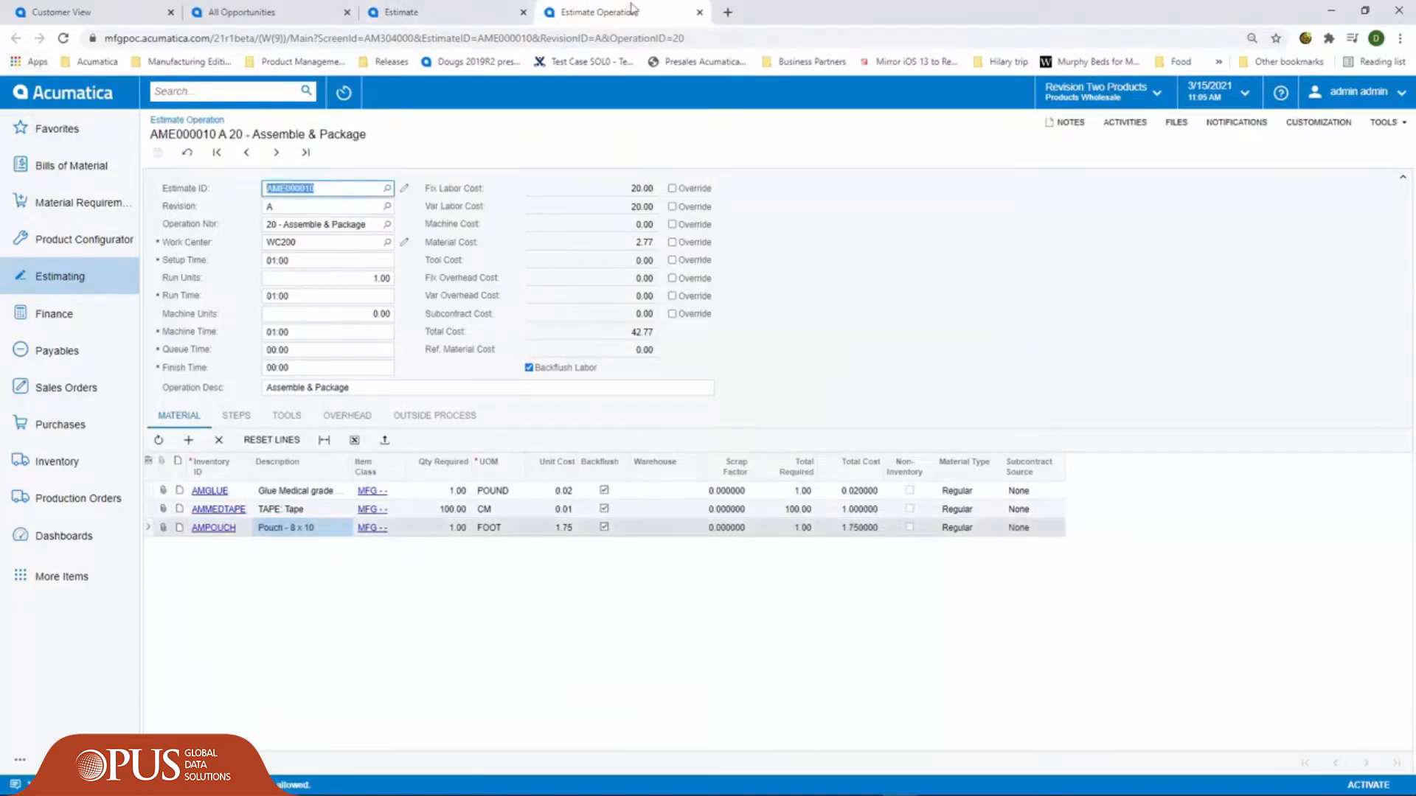
{"action": "left_click", "coordinate": [699, 12]}
- Set the estimate's order quantity to 5 in its totals and save the estimate
{"action": "left_click", "coordinate": [521, 453]}
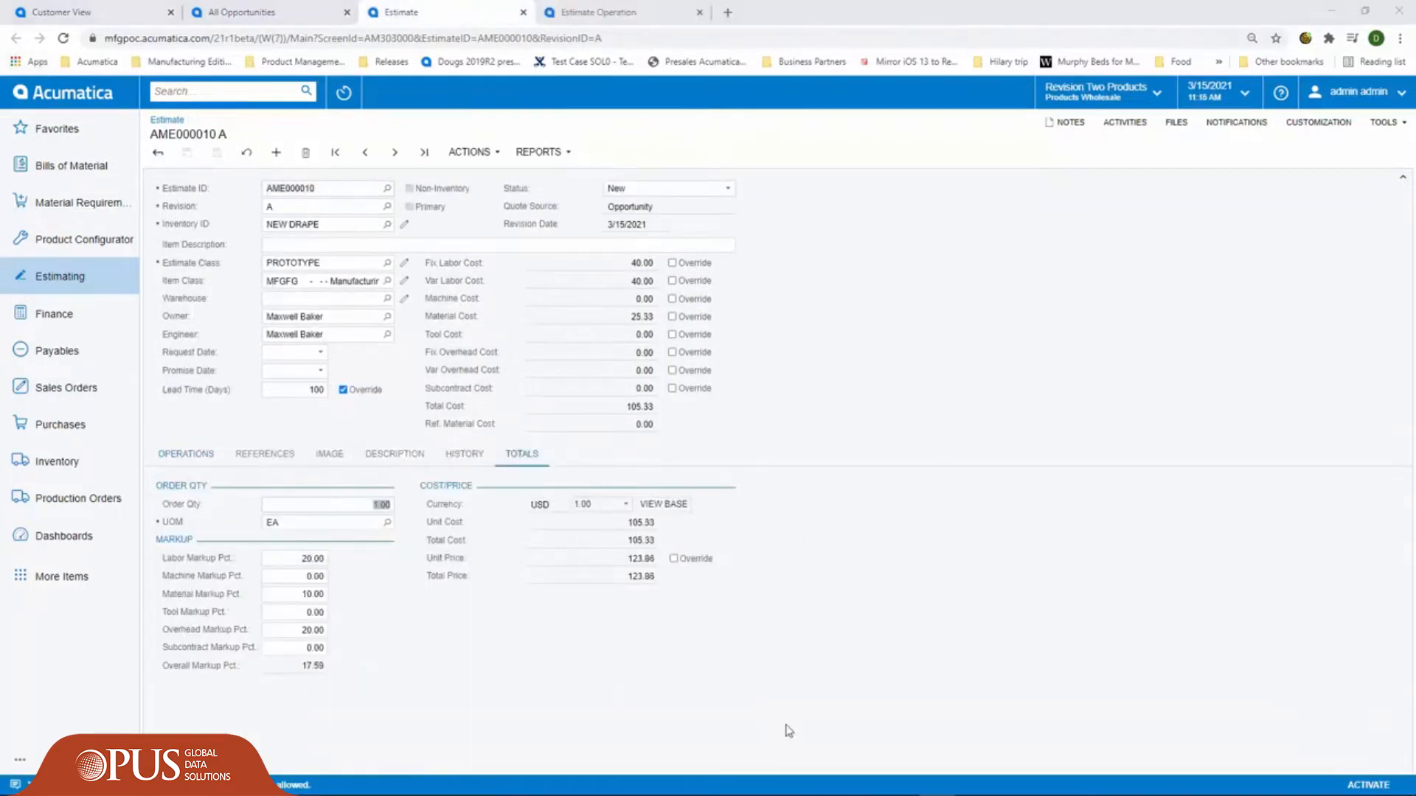
{"action": "type", "text": "5"}
{"action": "key", "text": "Tab"}
{"action": "left_click", "coordinate": [217, 152]}
- Generate the estimate summary report with the material included and look through it
{"action": "left_click", "coordinate": [542, 152]}
{"action": "left_click", "coordinate": [546, 168]}
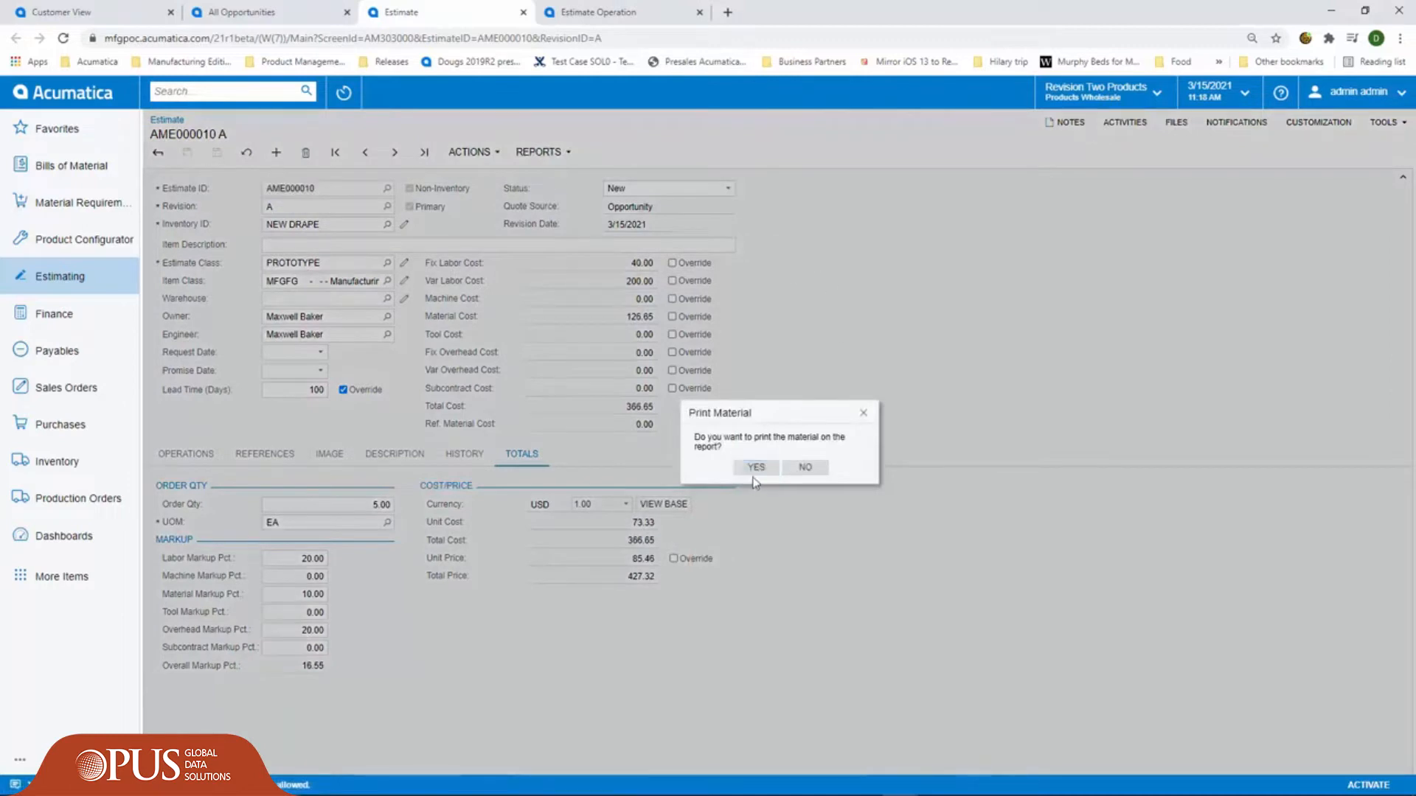
{"action": "left_click", "coordinate": [767, 464]}
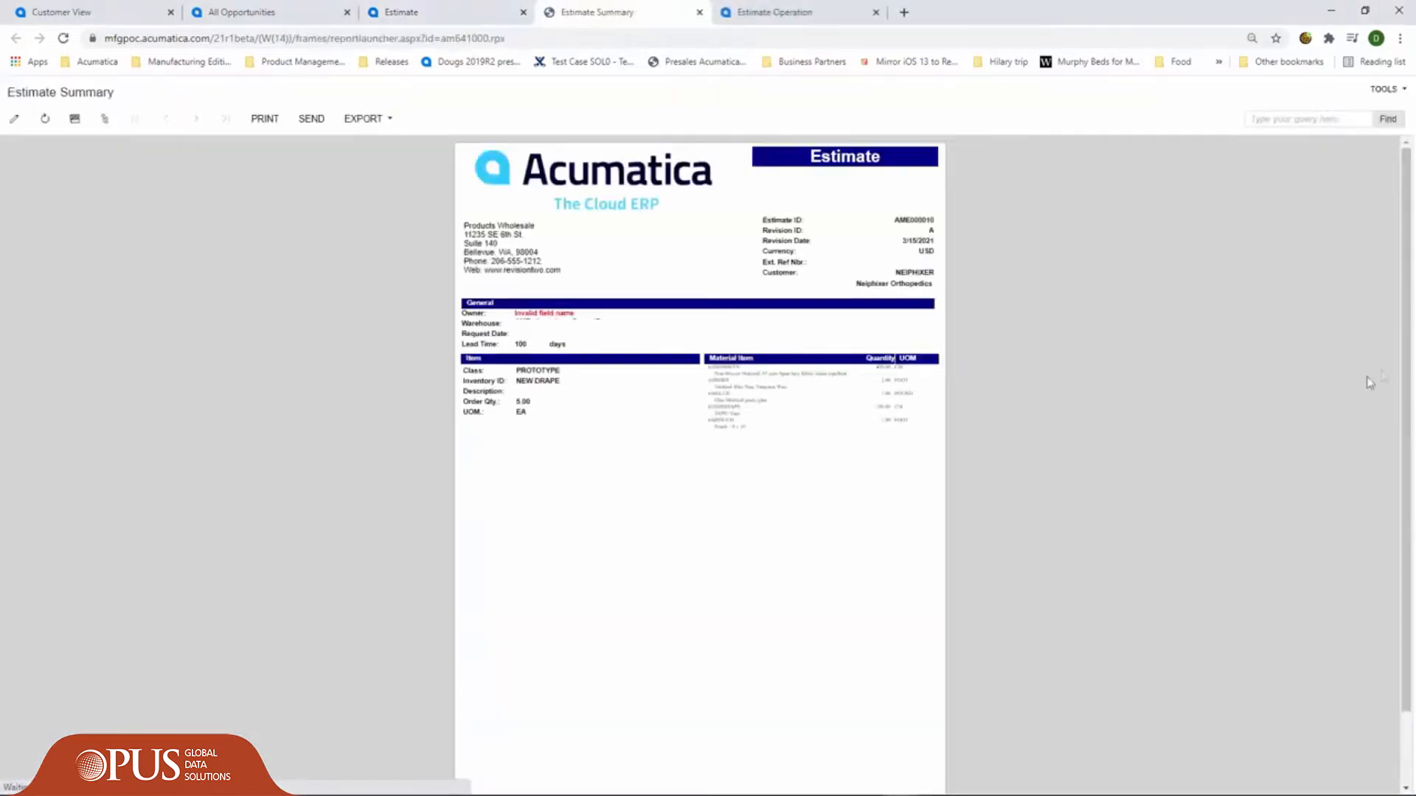
{"action": "left_click_drag", "start_coordinate": [1405, 369], "coordinate": [1407, 489]}
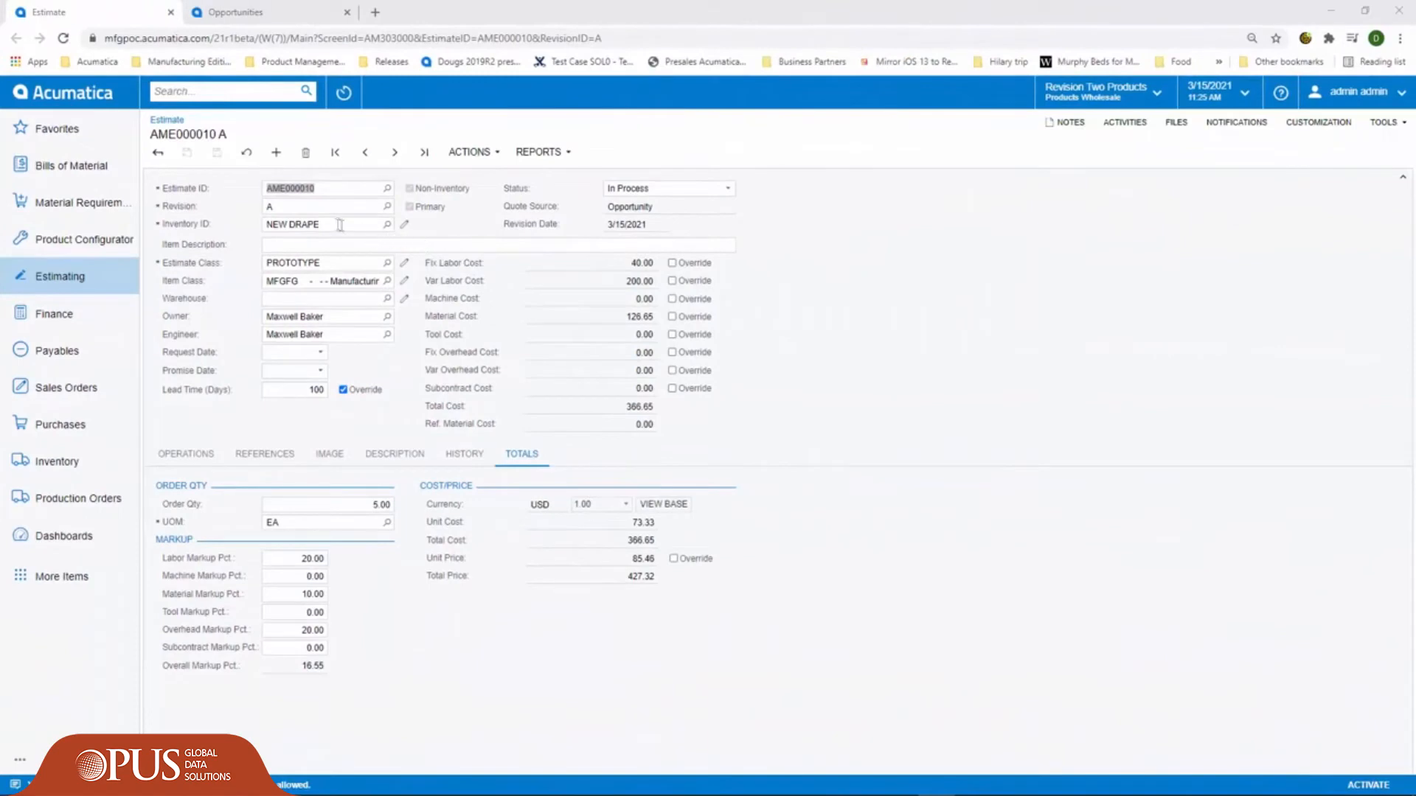
- Change the estimate's Inventory ID to AM1201, save the estimate and start creating the inventory item from it
{"action": "left_click", "coordinate": [339, 225]}
{"action": "type", "text": "AM1201"}
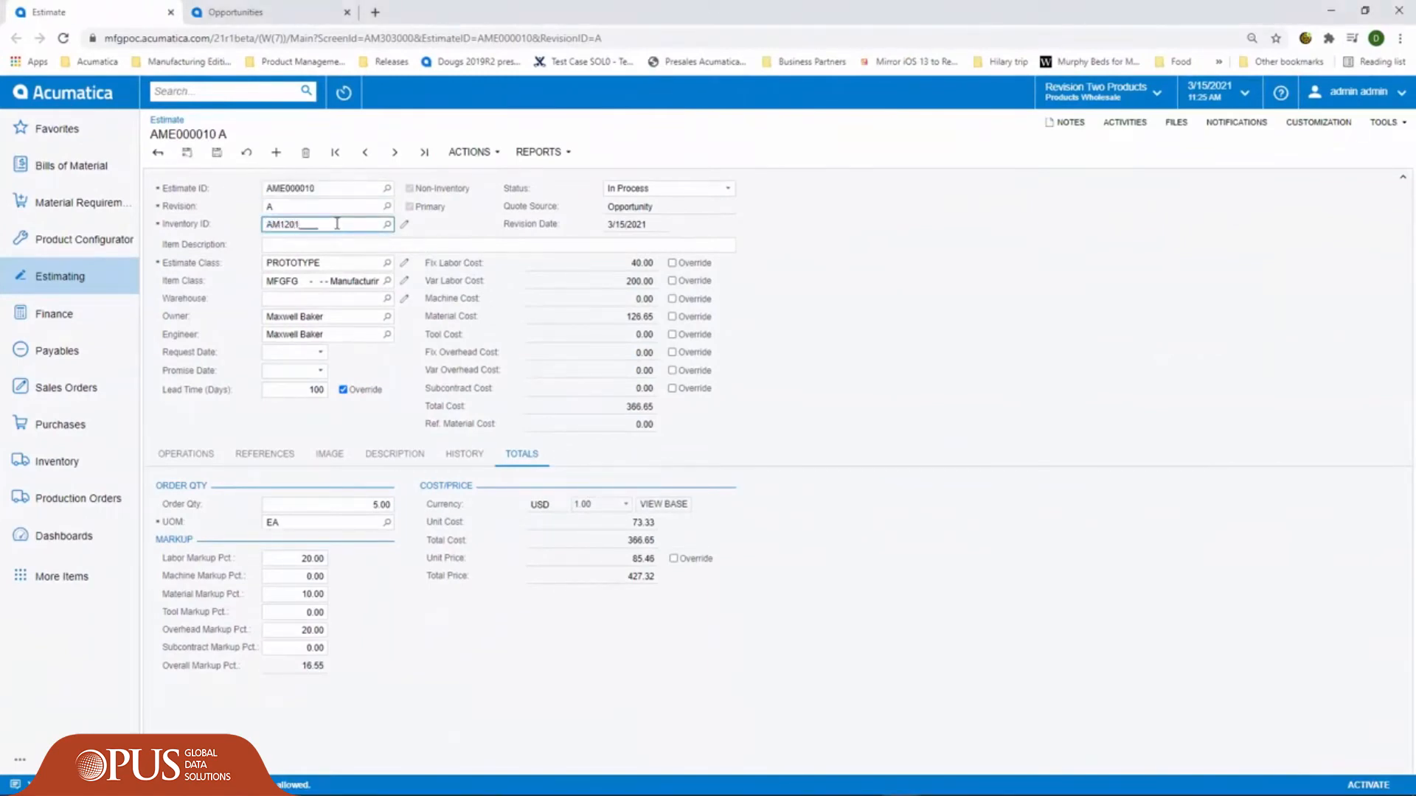
{"action": "key", "text": "Tab"}
{"action": "left_click", "coordinate": [217, 152]}
{"action": "left_click", "coordinate": [470, 152]}
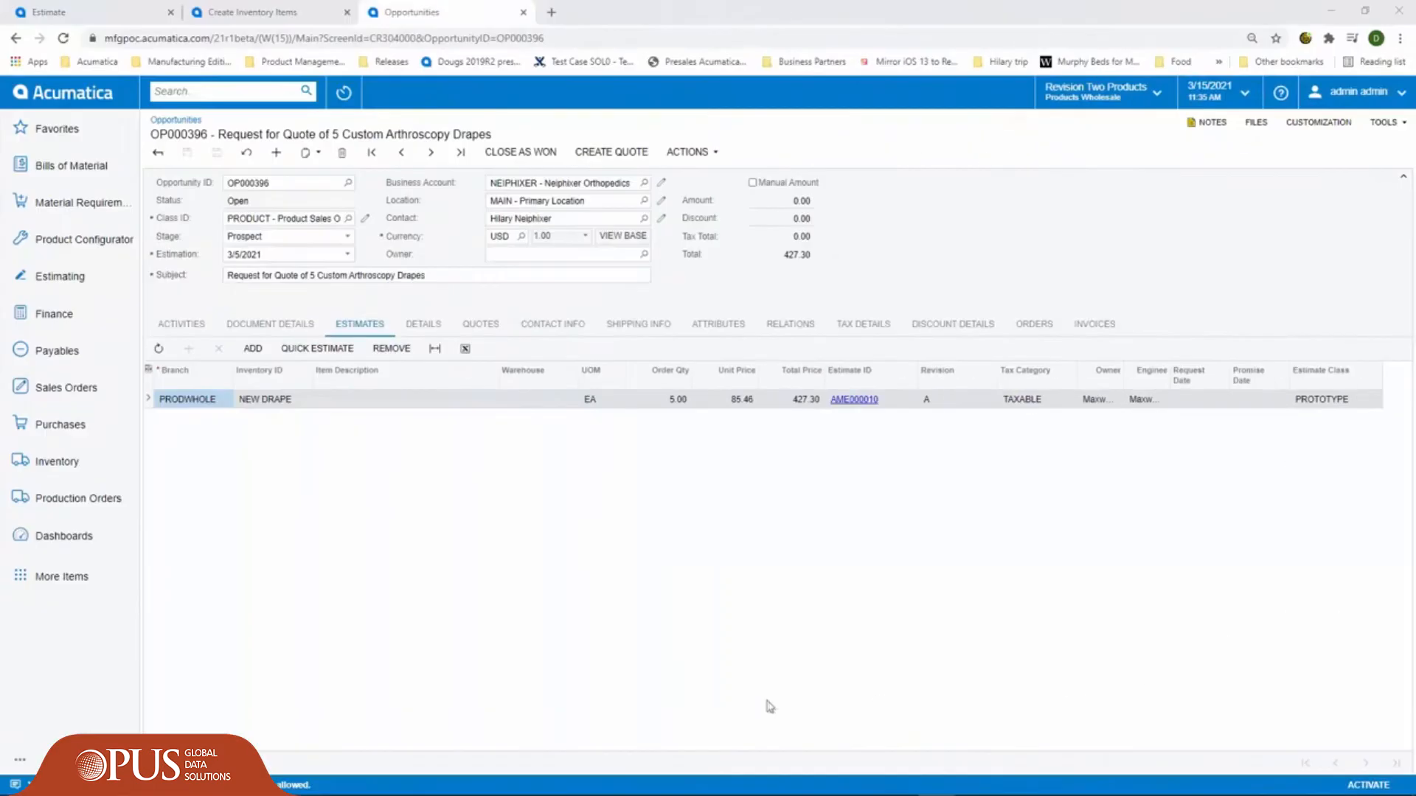
- Create a sales order from the opportunity and run Process CTP on its AM1201 line
{"action": "left_click", "coordinate": [686, 153]}
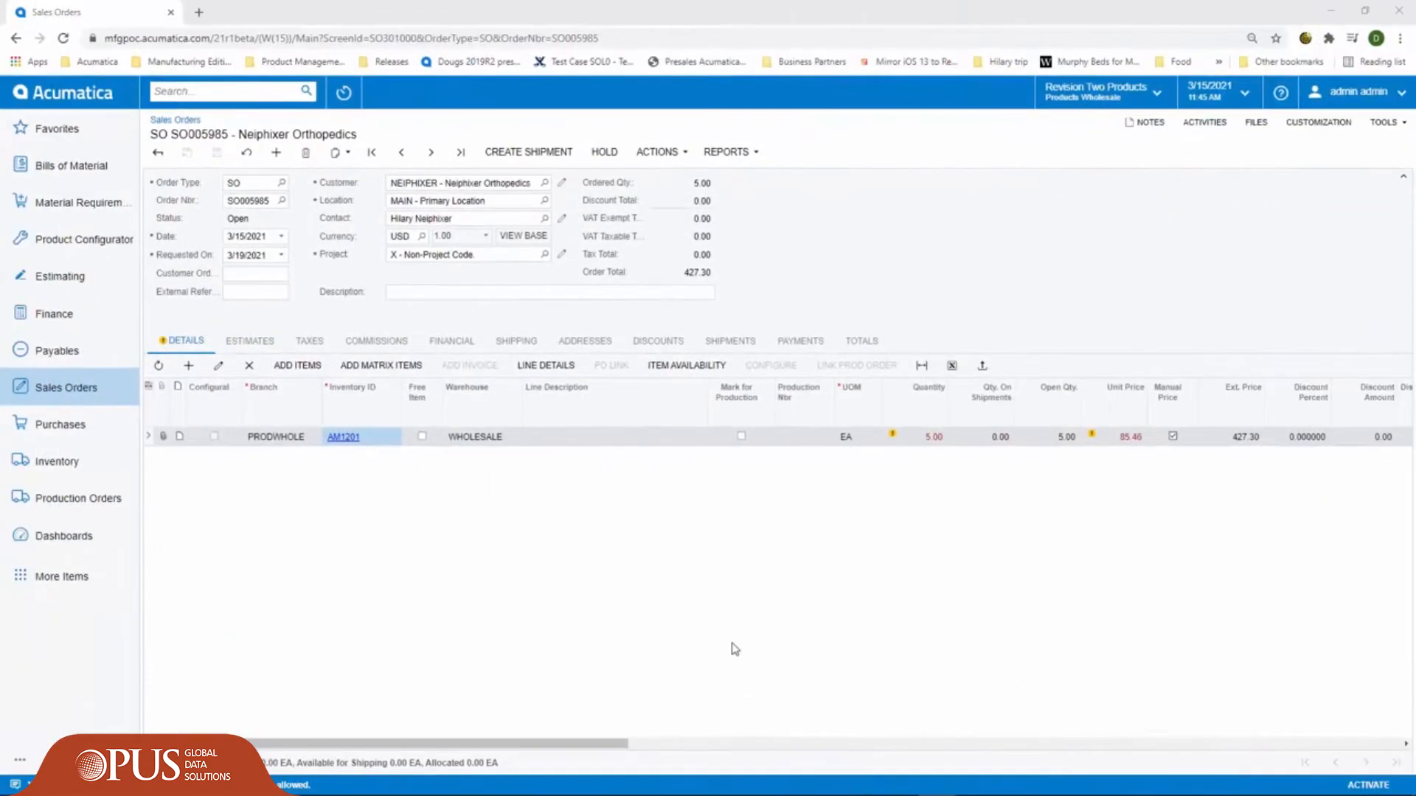
{"action": "left_click", "coordinate": [658, 154]}
{"action": "left_click", "coordinate": [662, 176]}
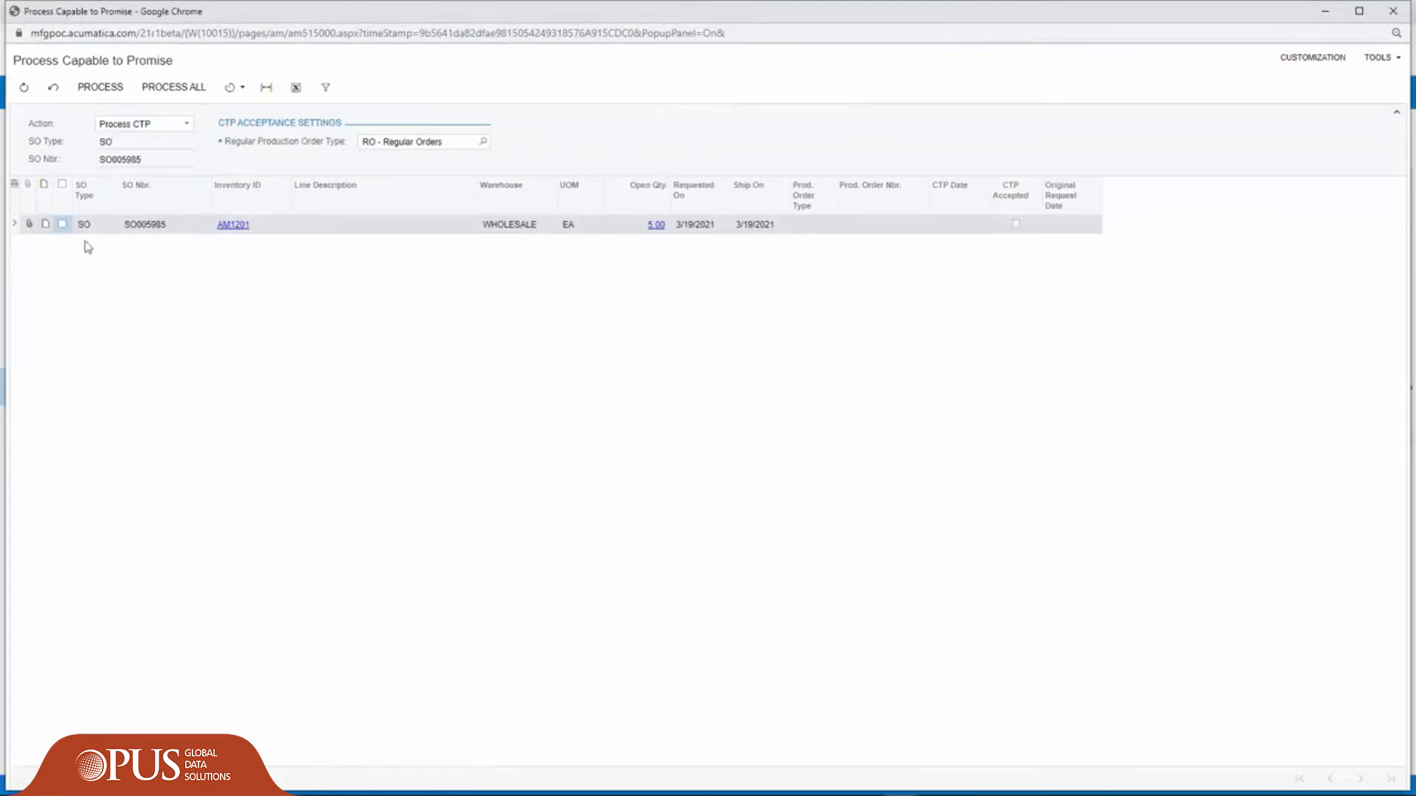
{"action": "left_click", "coordinate": [62, 224]}
{"action": "left_click", "coordinate": [101, 87]}
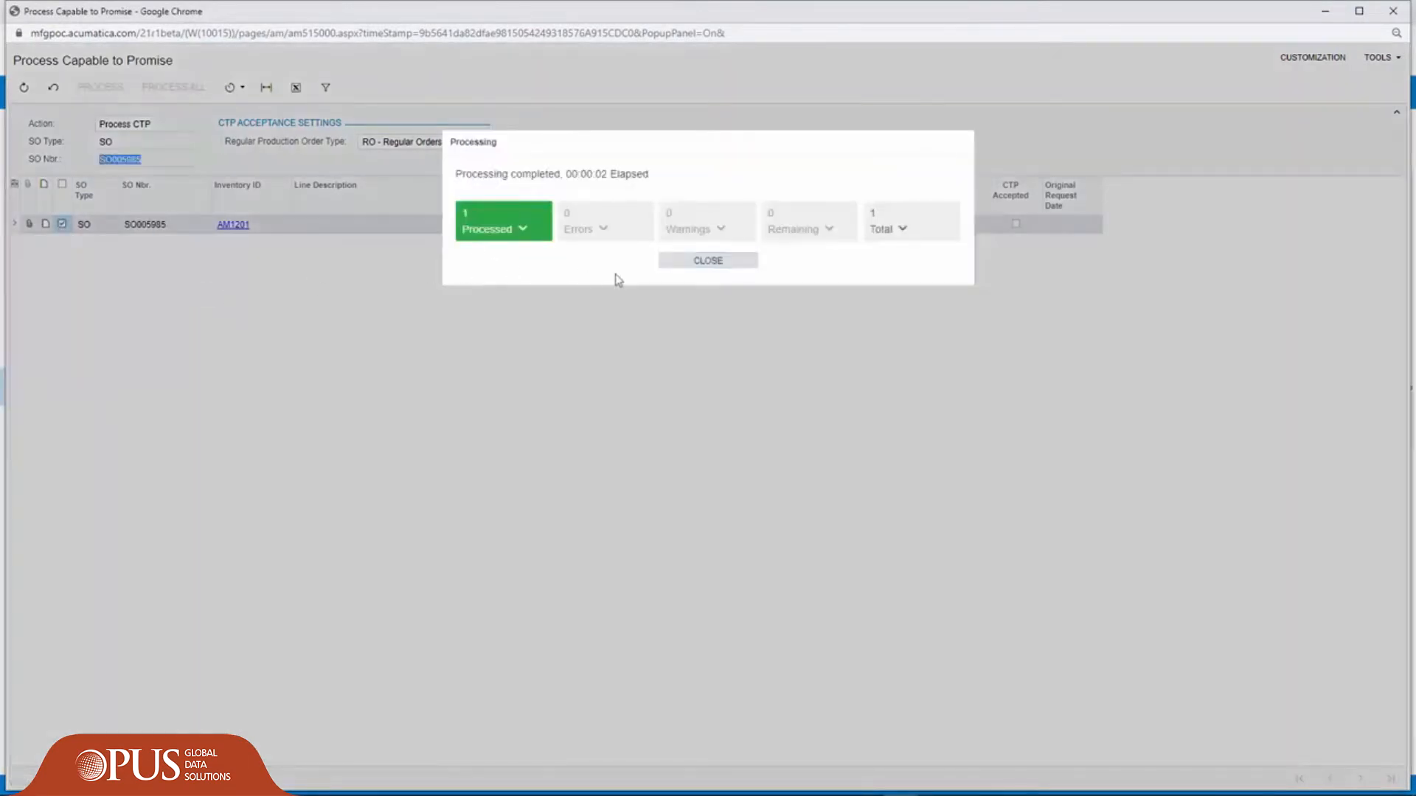
{"action": "left_click", "coordinate": [680, 262]}
- Accept the capable-to-promise result for the sales order's AM1201 line and close the processing window
{"action": "left_click", "coordinate": [62, 224]}
{"action": "left_click", "coordinate": [186, 123]}
{"action": "left_click", "coordinate": [110, 152]}
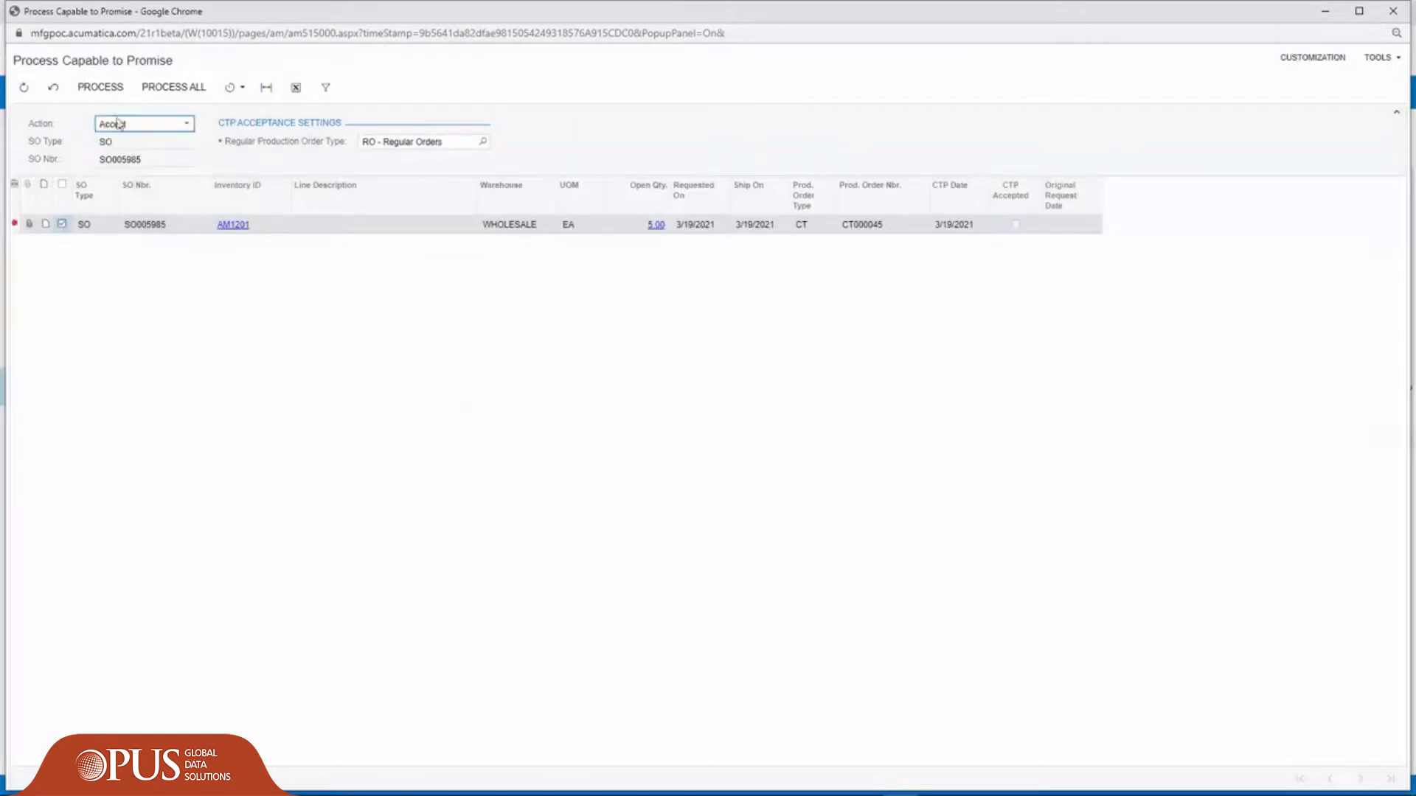
{"action": "left_click", "coordinate": [100, 86]}
{"action": "left_click", "coordinate": [707, 261]}
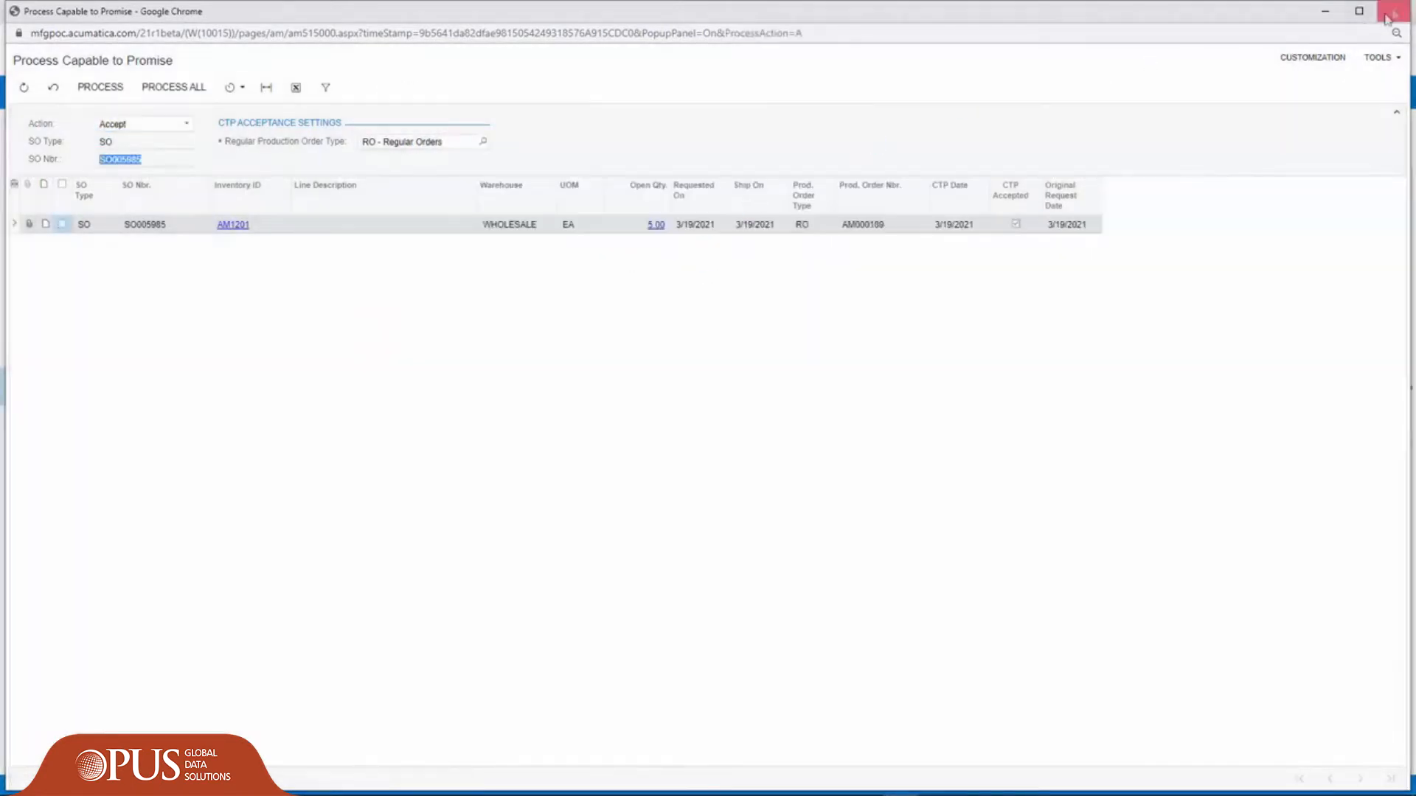
{"action": "left_click", "coordinate": [1386, 15]}
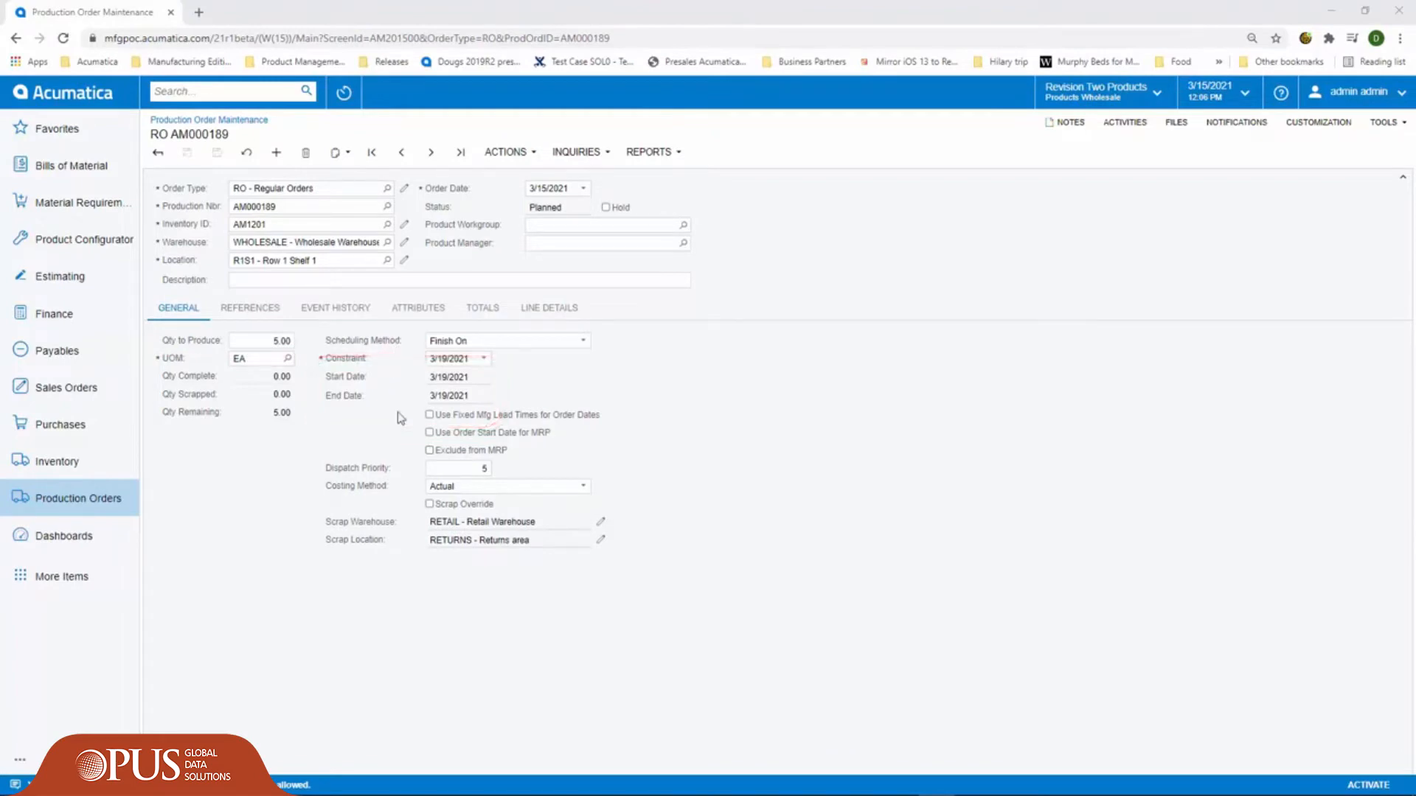
- Review the production order's references and event history and release the order
{"action": "left_click", "coordinate": [250, 308]}
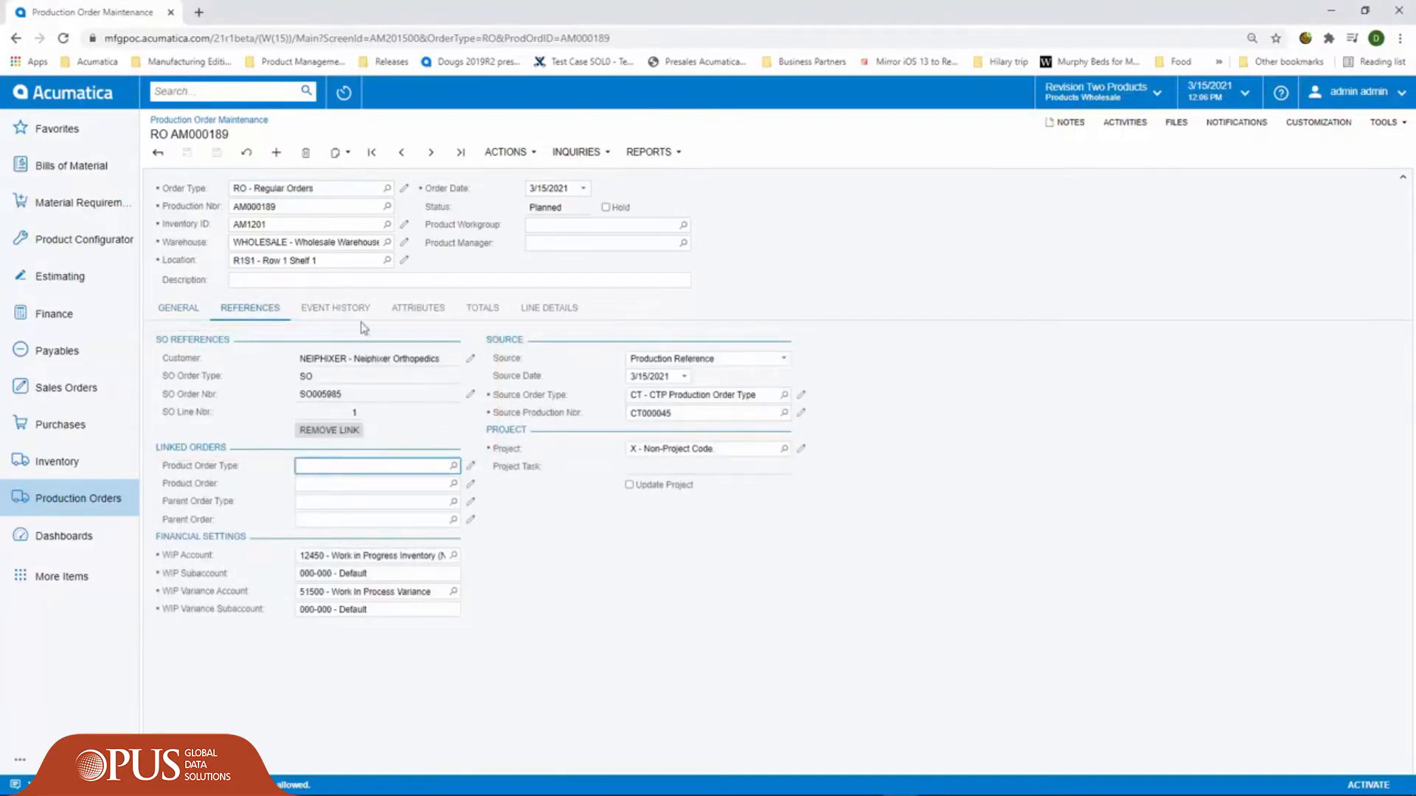
{"action": "left_click", "coordinate": [339, 310]}
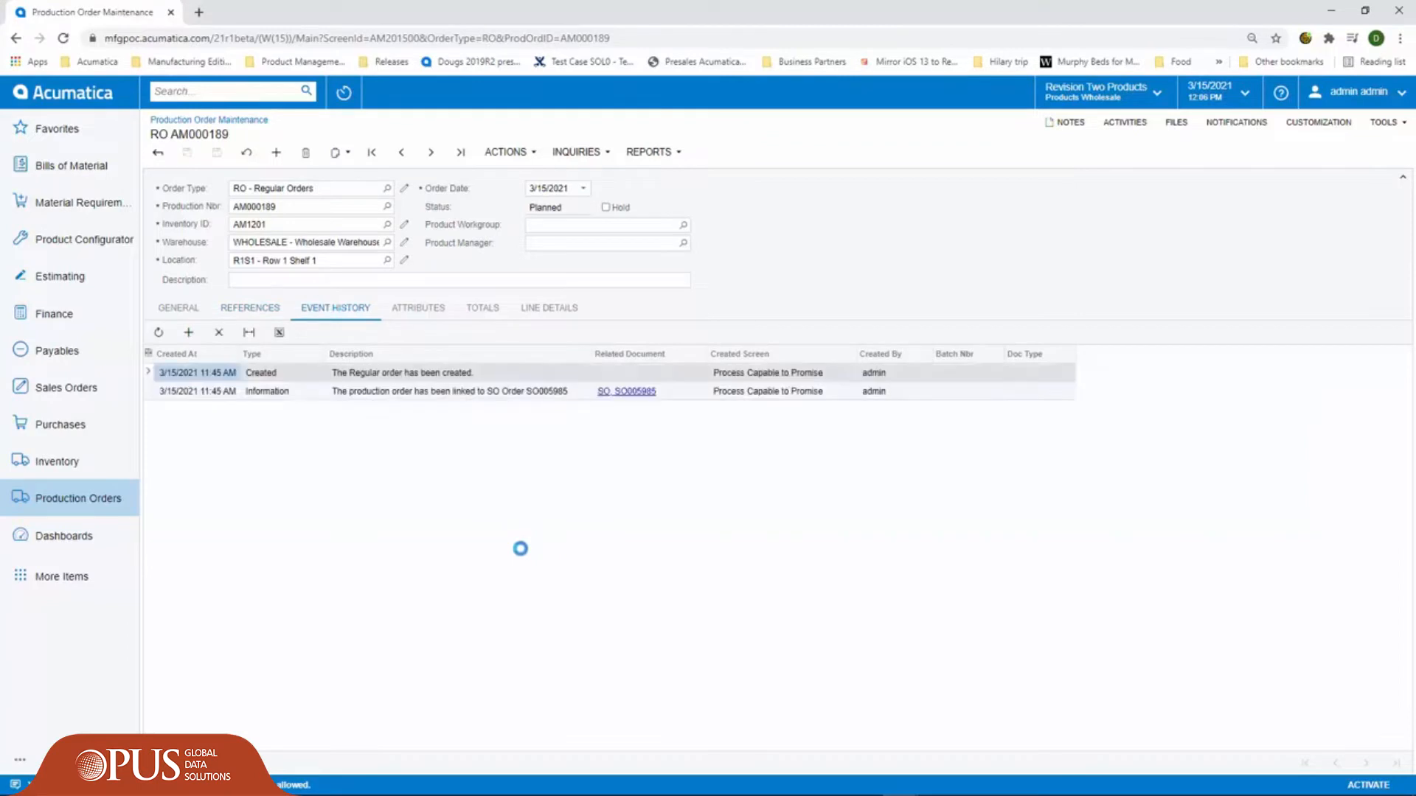
{"action": "left_click", "coordinate": [509, 153]}
{"action": "left_click", "coordinate": [518, 193]}
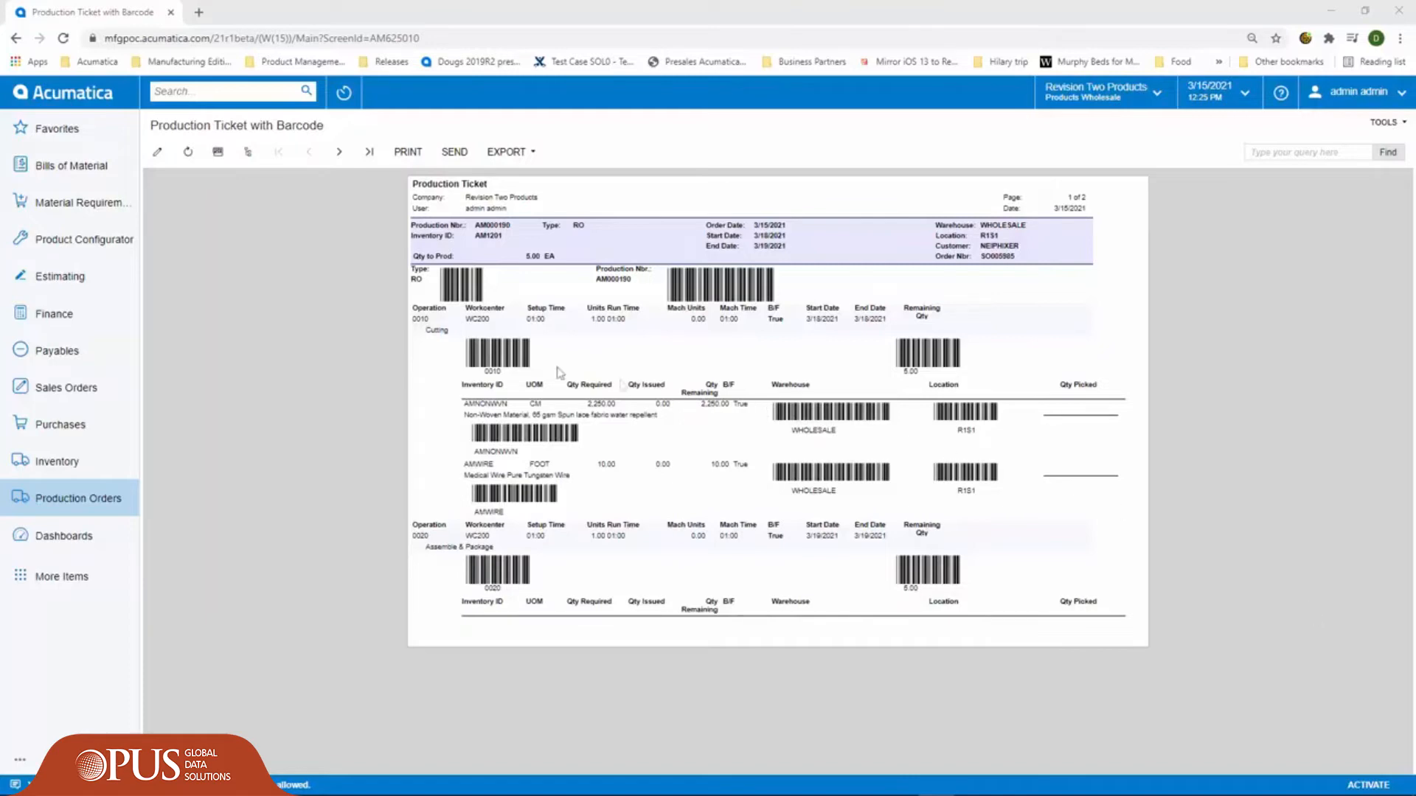
- Leave the production ticket report, inspect the production order's operations and materials, and return to the order
{"action": "left_click", "coordinate": [16, 38]}
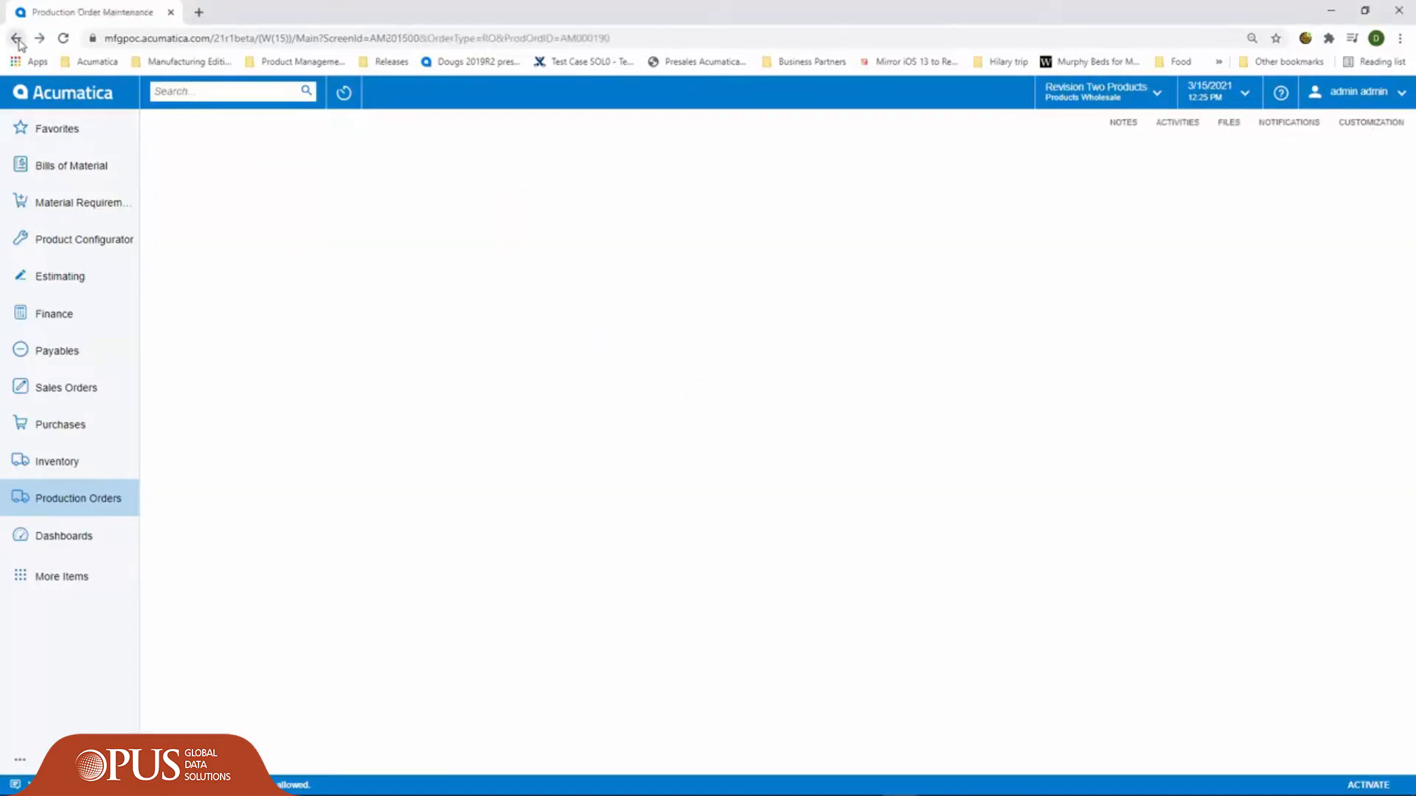
{"action": "left_click", "coordinate": [576, 152]}
{"action": "left_click", "coordinate": [590, 174]}
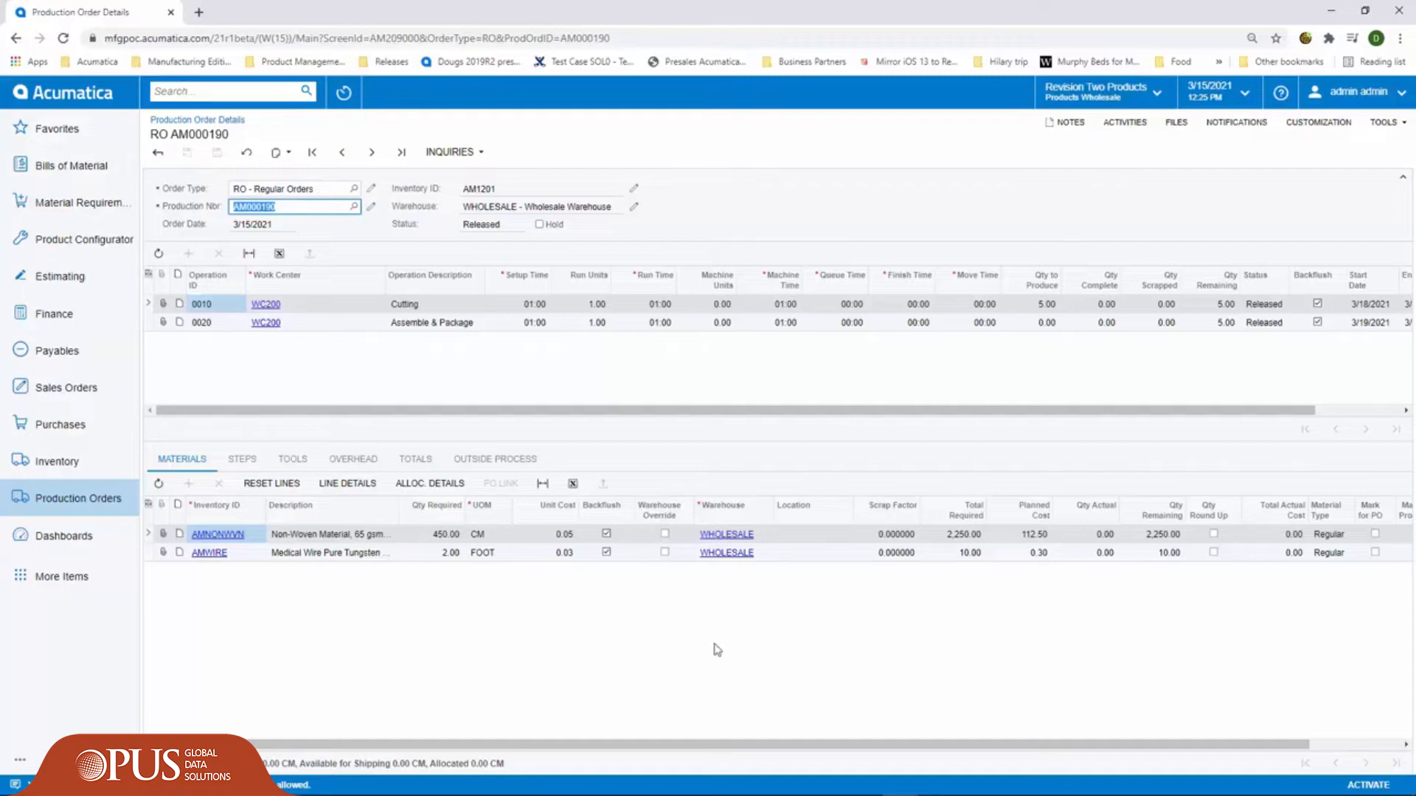
{"action": "left_click", "coordinate": [17, 39]}
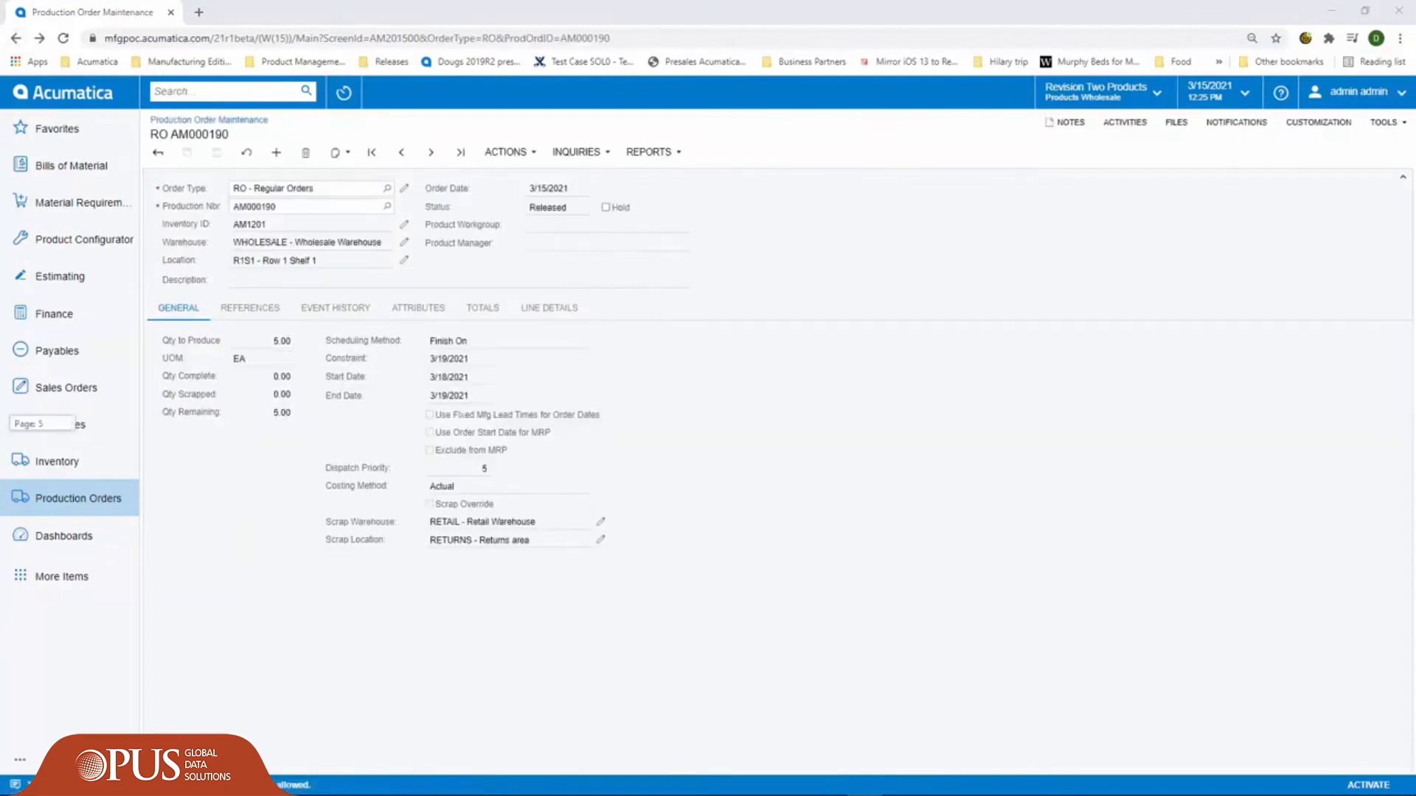
- Create a move for all 5 units of the production order, take it off hold and release it
{"action": "left_click", "coordinate": [506, 152]}
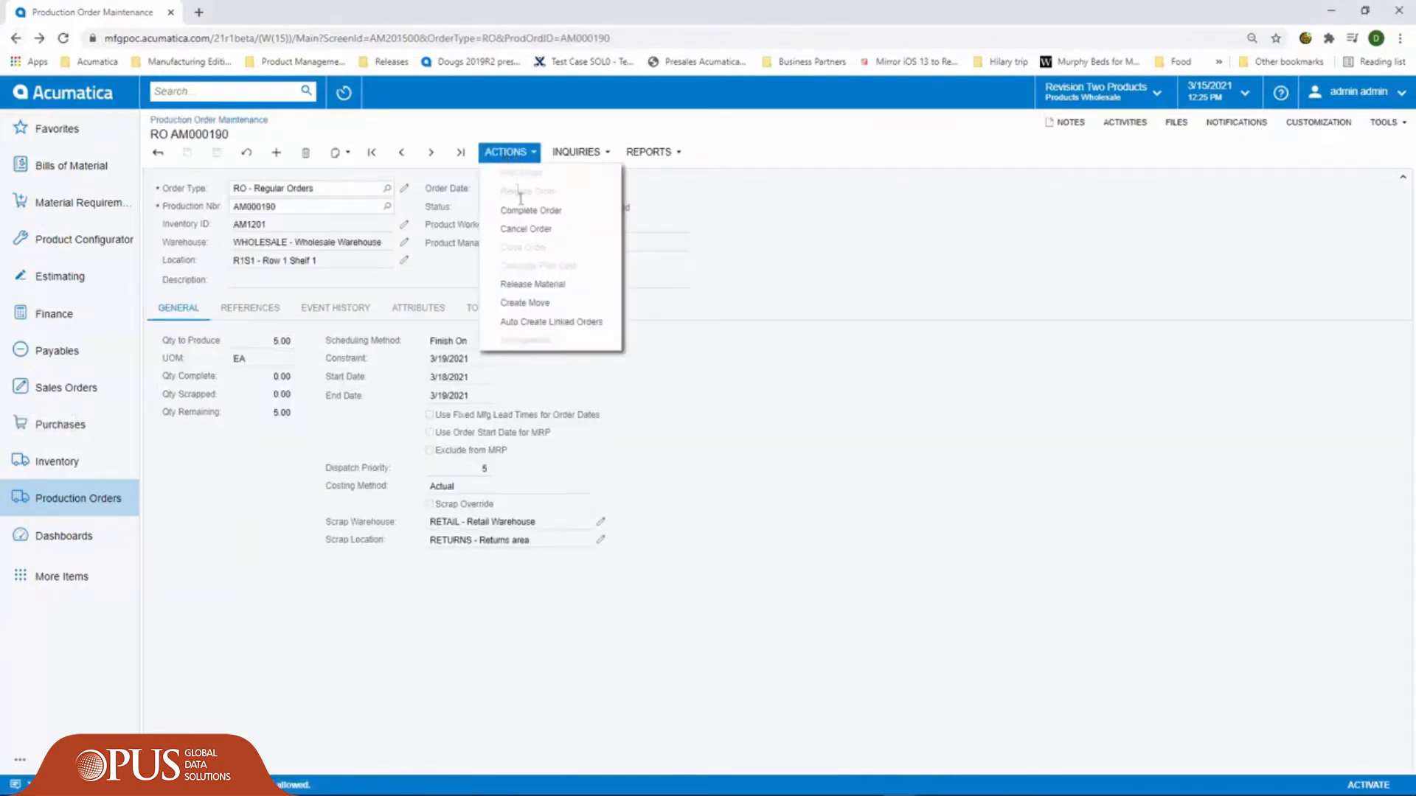
{"action": "left_click", "coordinate": [525, 302]}
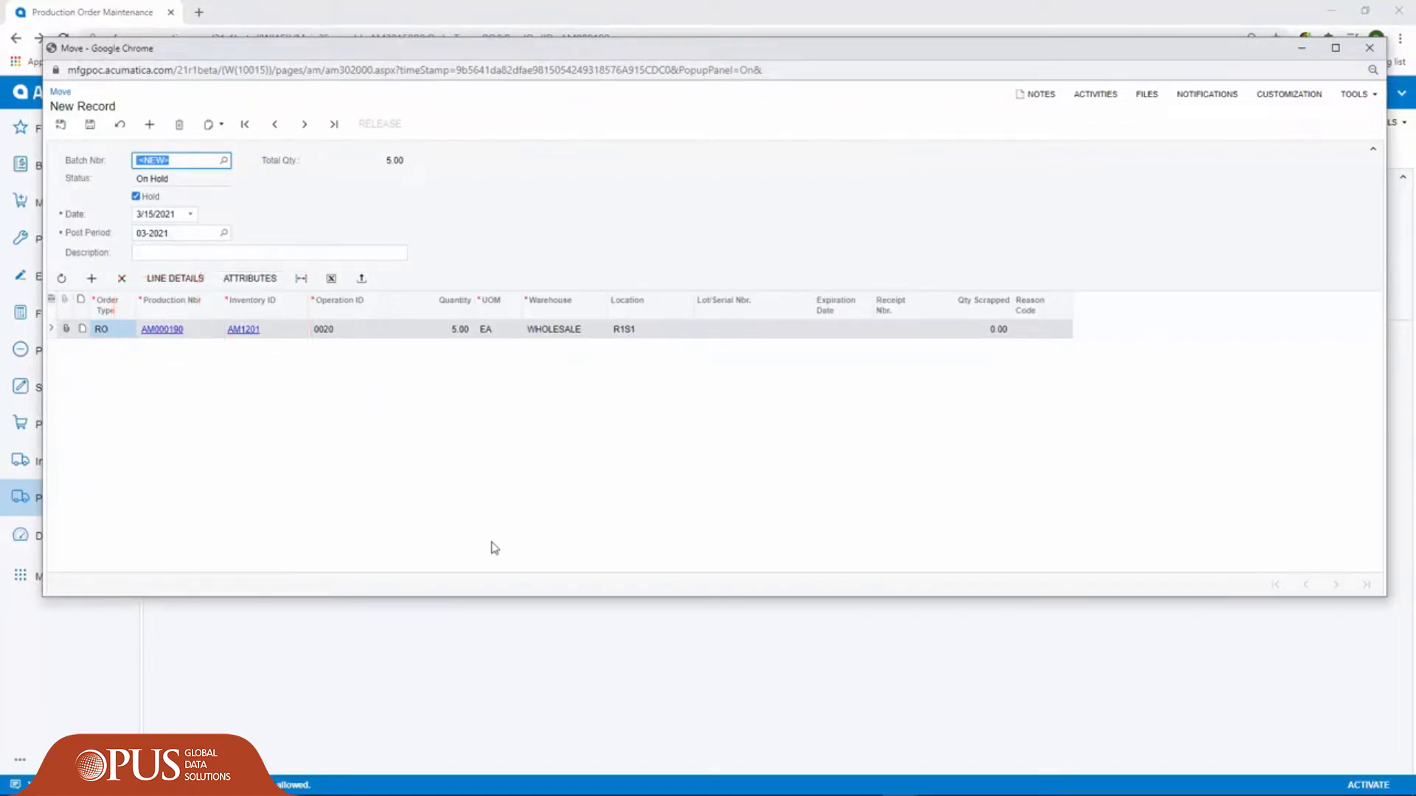
{"action": "left_click", "coordinate": [136, 197]}
{"action": "left_click", "coordinate": [373, 126]}
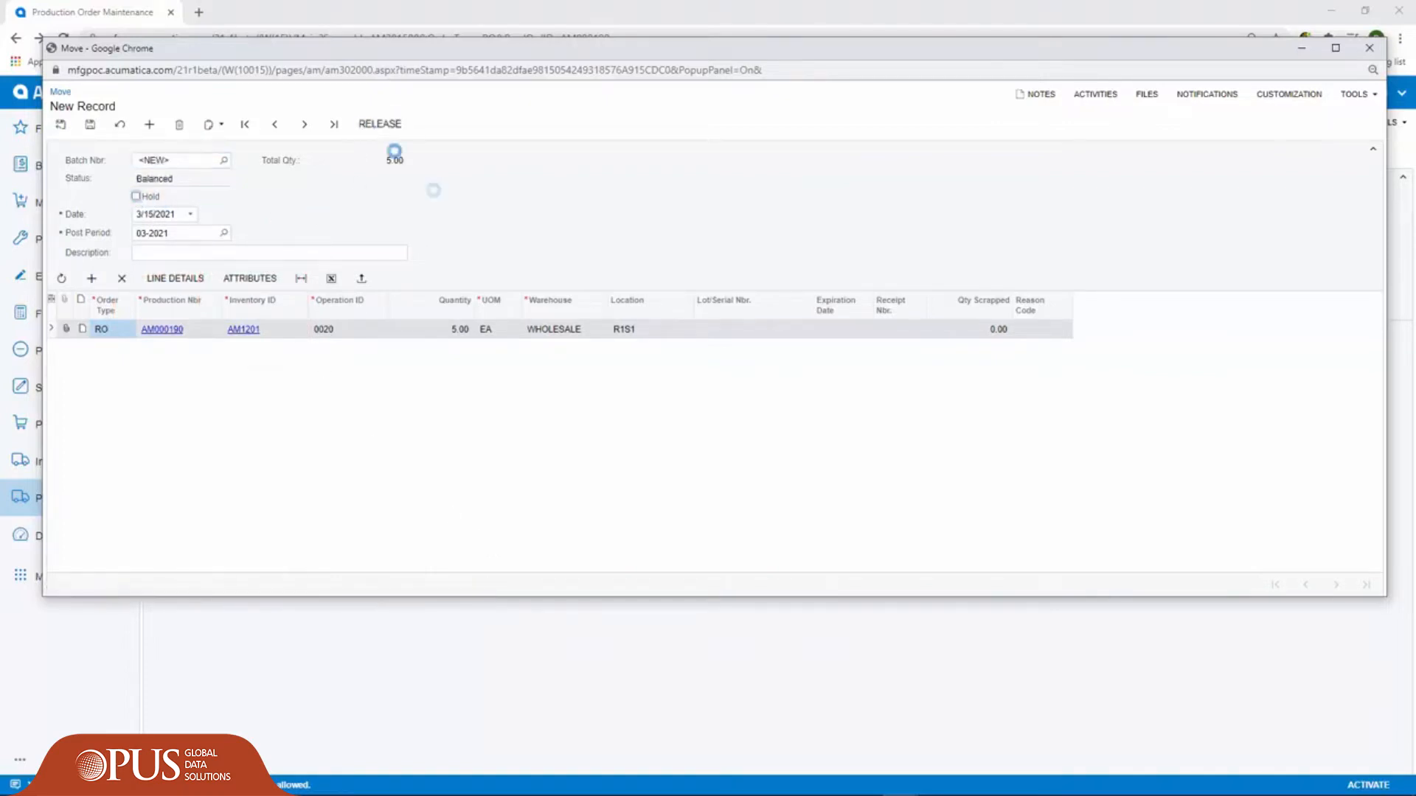
{"action": "left_click", "coordinate": [1369, 48]}
- Refresh the production order and review its event history and its planned, actual and variance totals
{"action": "left_click", "coordinate": [247, 152]}
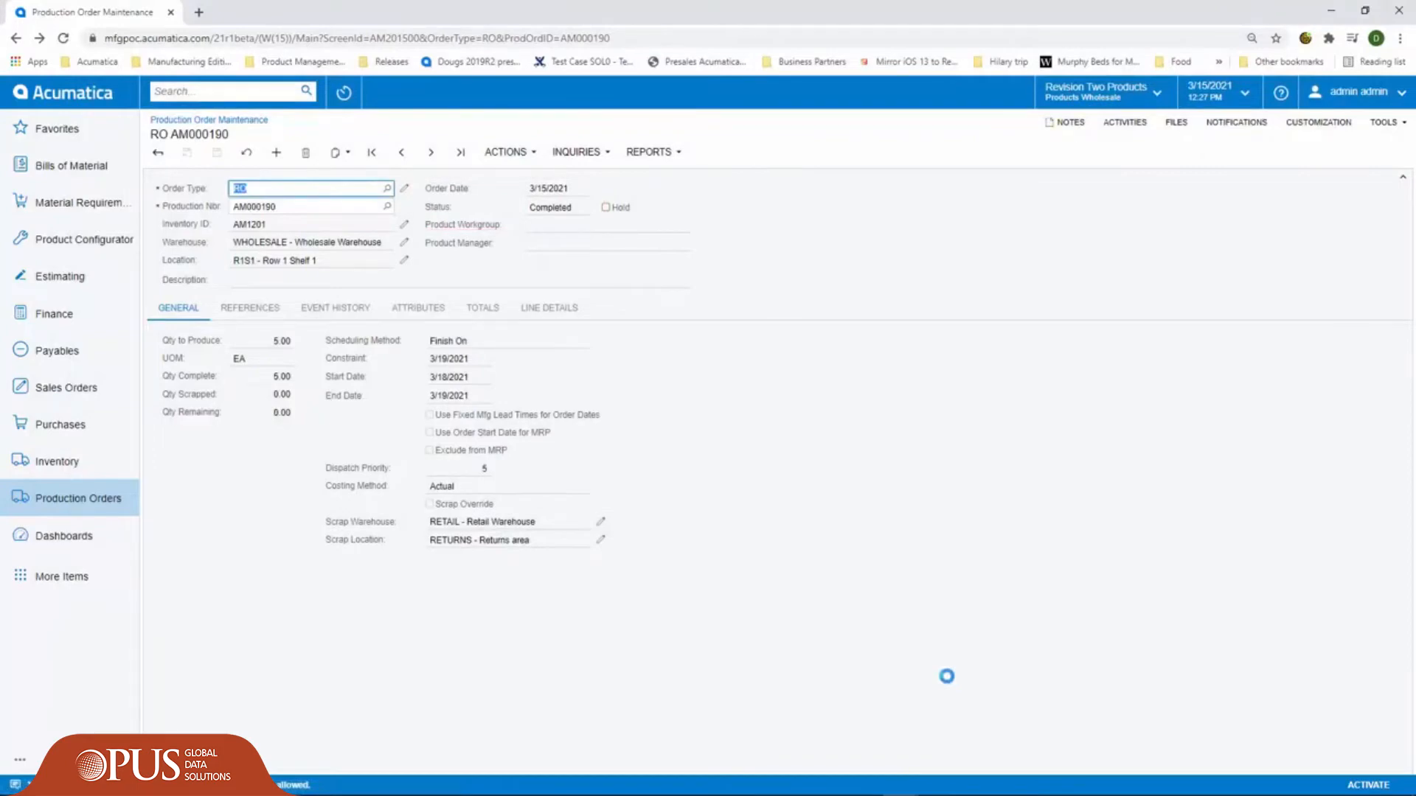
{"action": "left_click", "coordinate": [339, 309]}
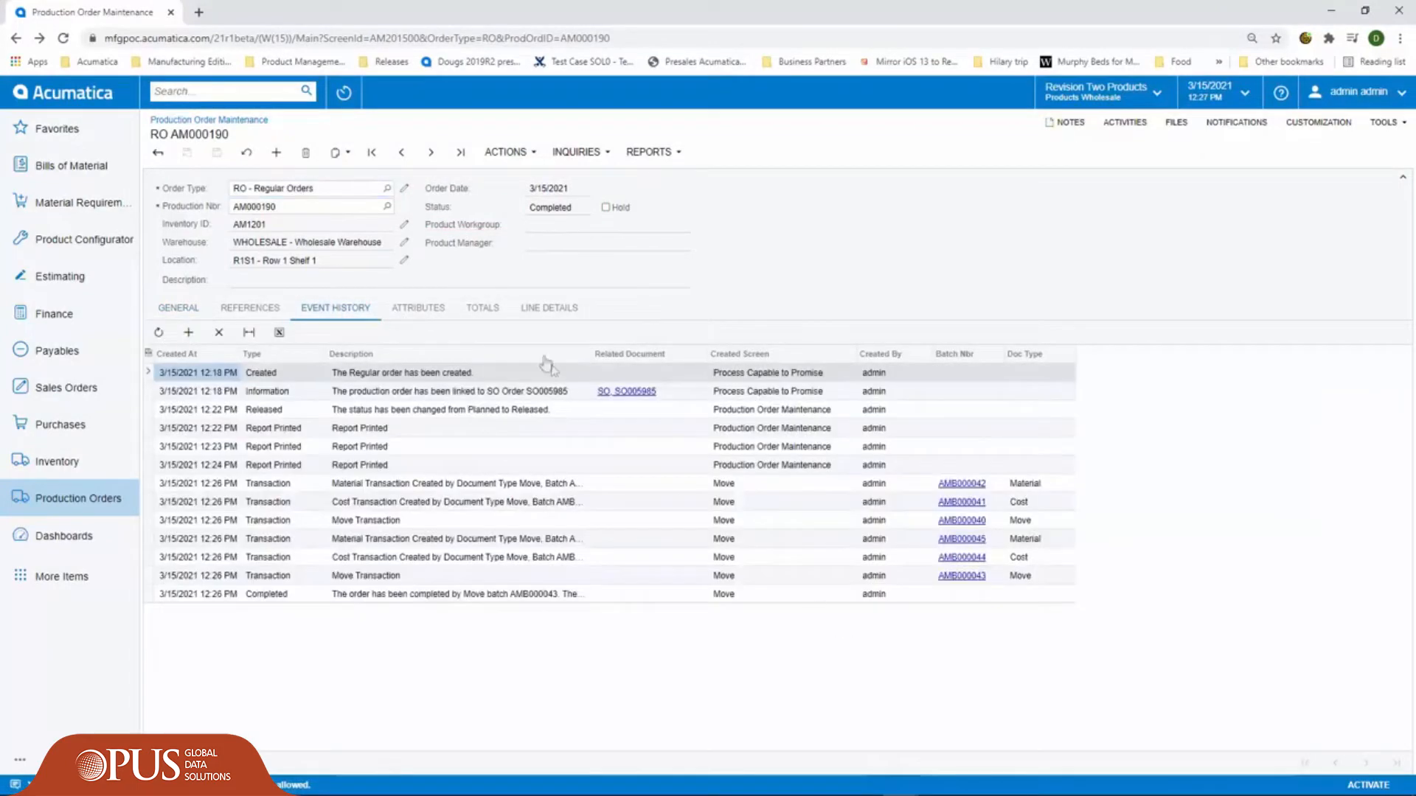
{"action": "left_click", "coordinate": [483, 309]}
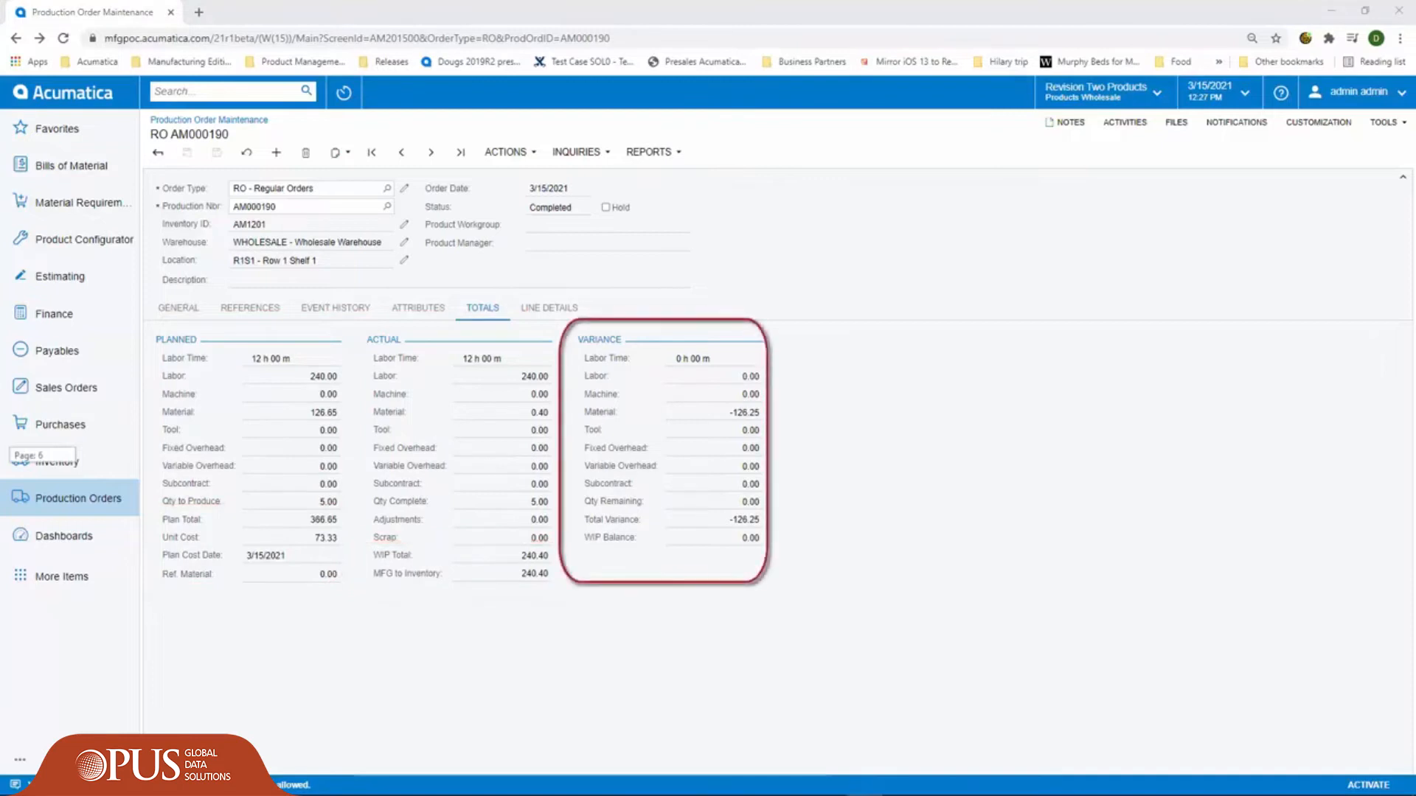
{"action": "left_click", "coordinate": [501, 153]}
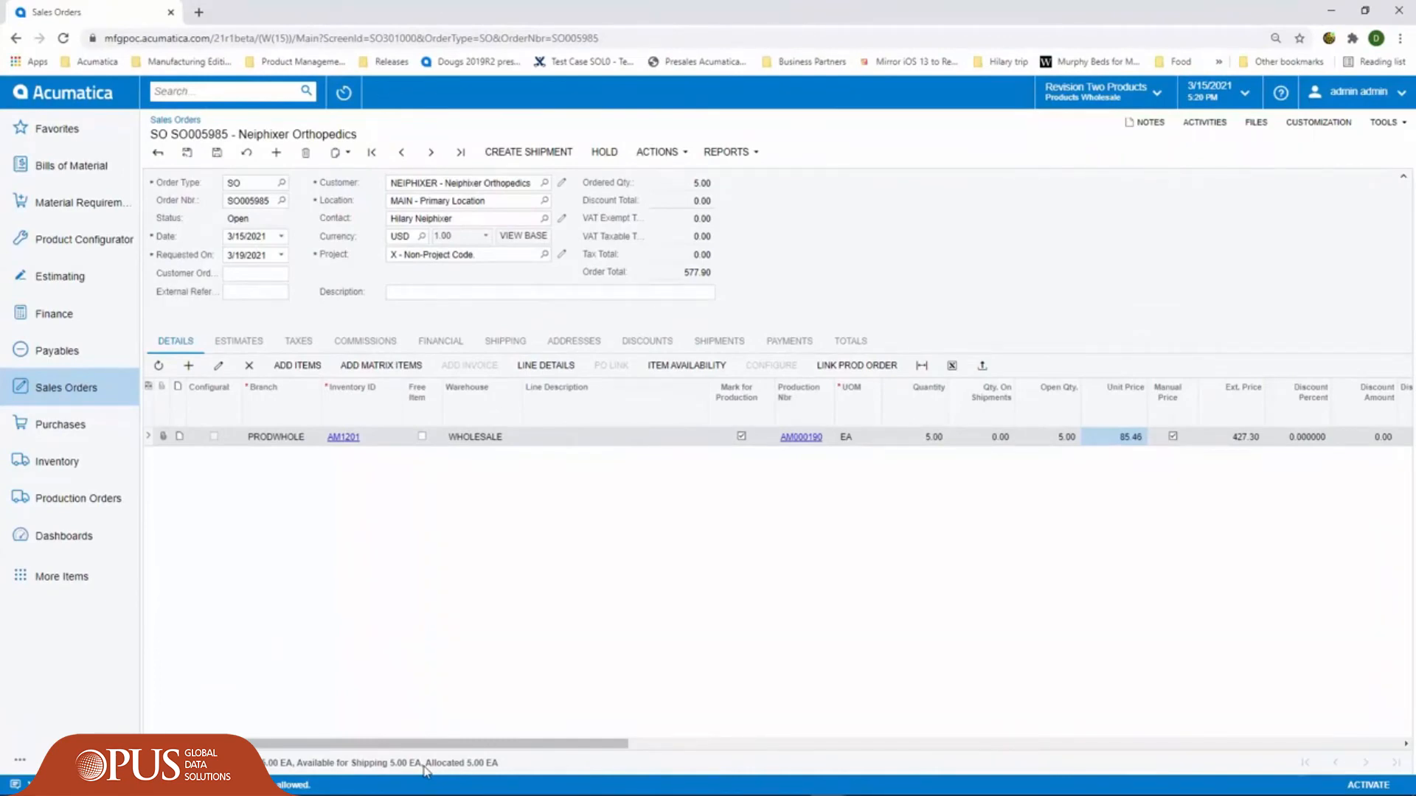
- Shop for carrier rates on the sales order, select FEDEXGROUND as the shipping method and check the freight totals
{"action": "left_click", "coordinate": [505, 340]}
{"action": "left_click", "coordinate": [374, 392]}
{"action": "left_click", "coordinate": [623, 325]}
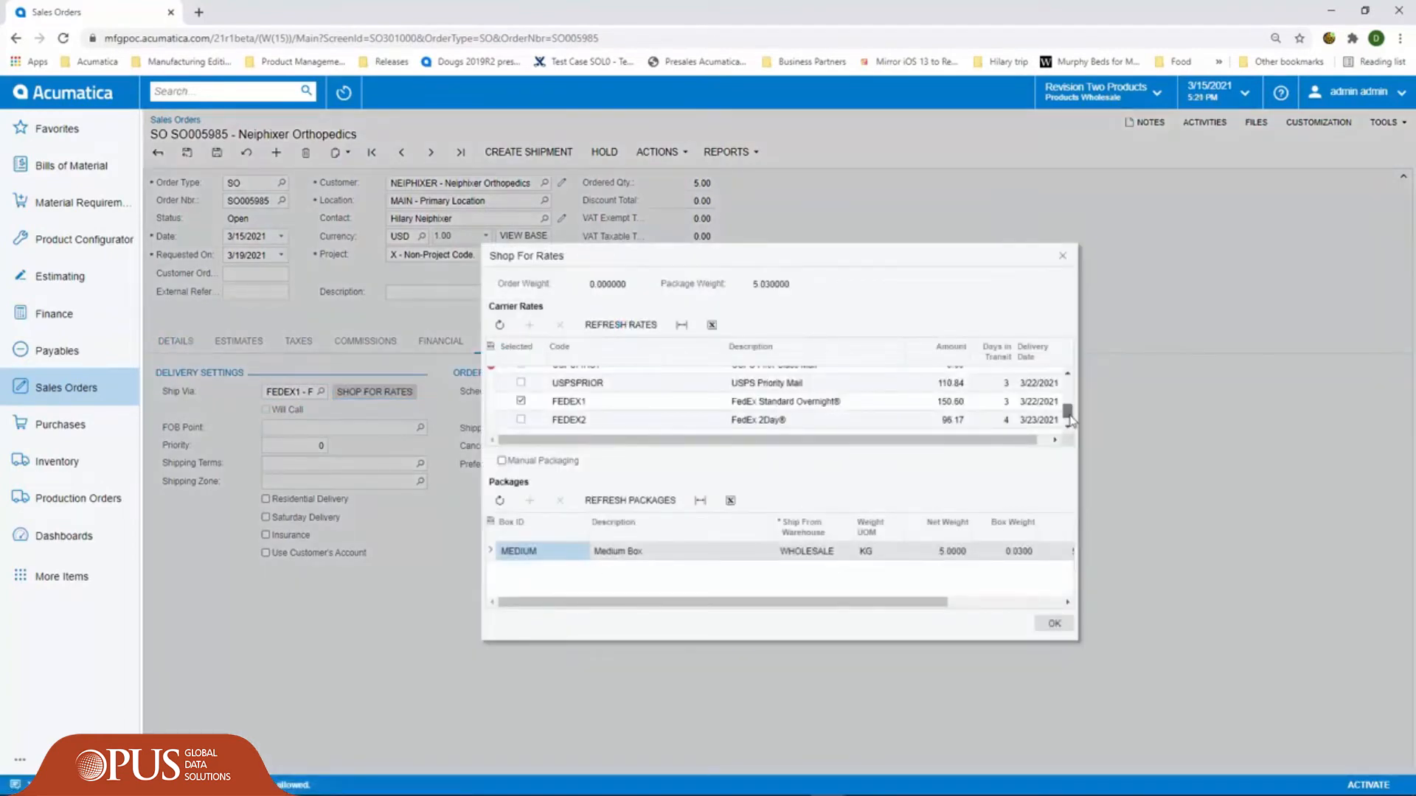
{"action": "scroll", "coordinate": [1068, 418], "scroll_direction": "down", "scroll_amount": 1}
{"action": "left_click", "coordinate": [522, 424]}
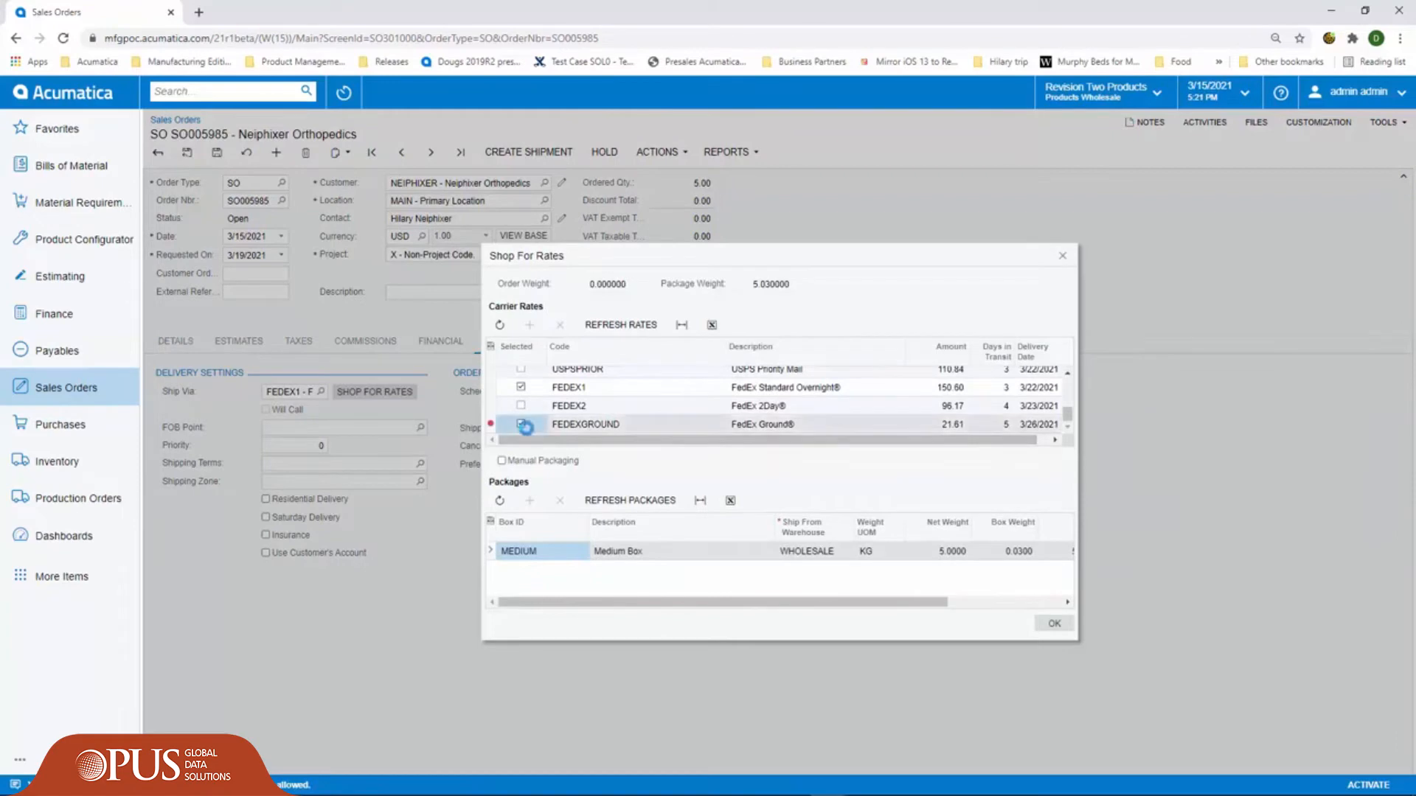
{"action": "left_click", "coordinate": [1055, 623]}
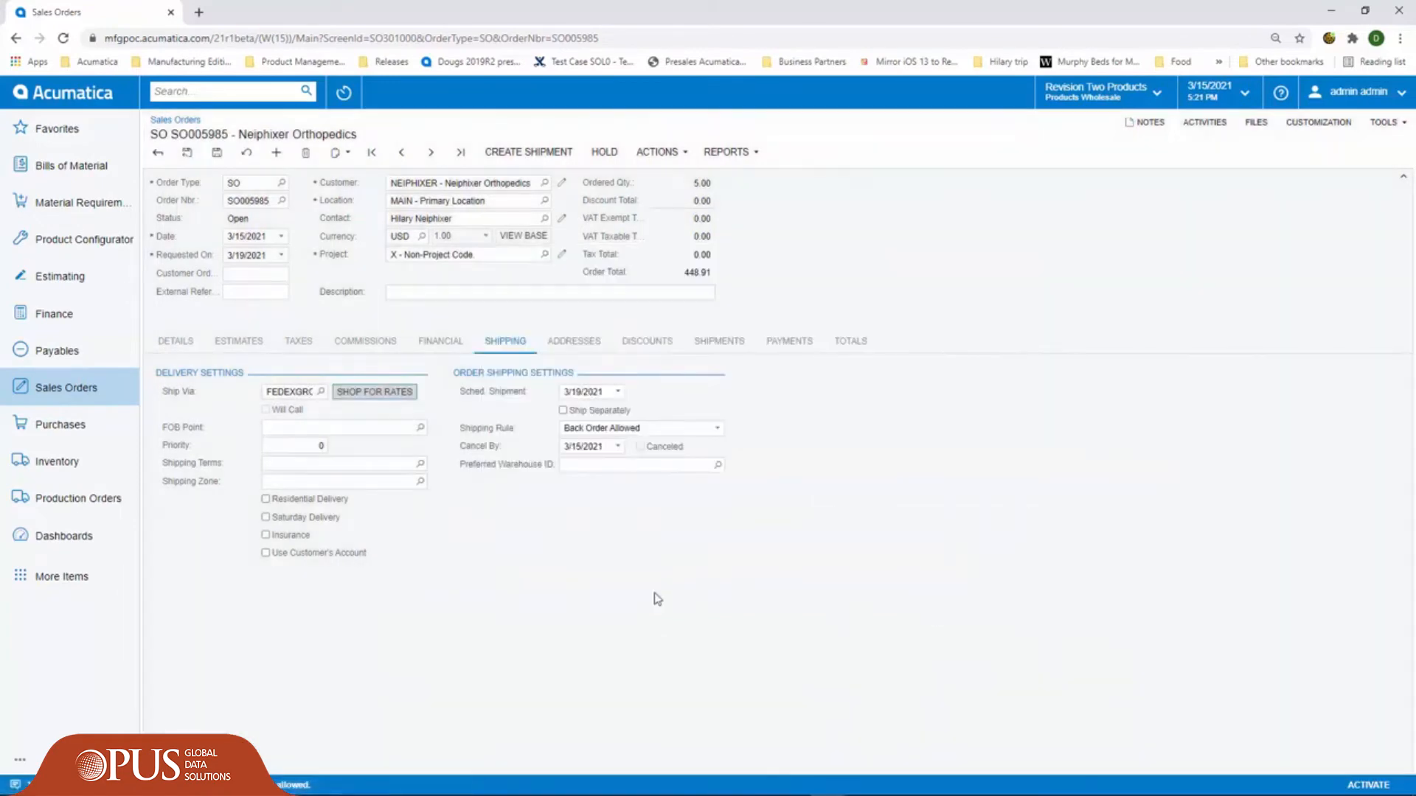
{"action": "left_click", "coordinate": [848, 344]}
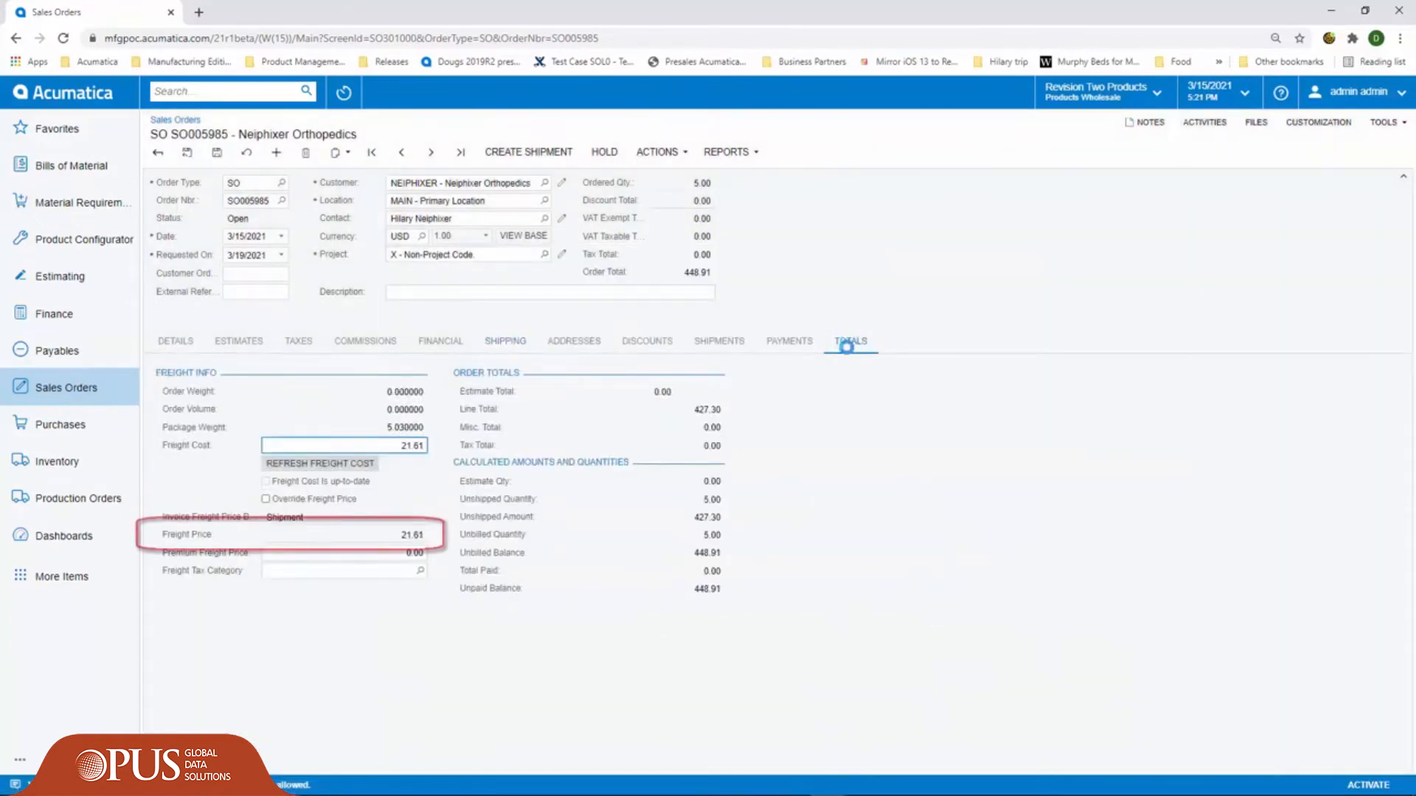
{"action": "left_click", "coordinate": [174, 341]}
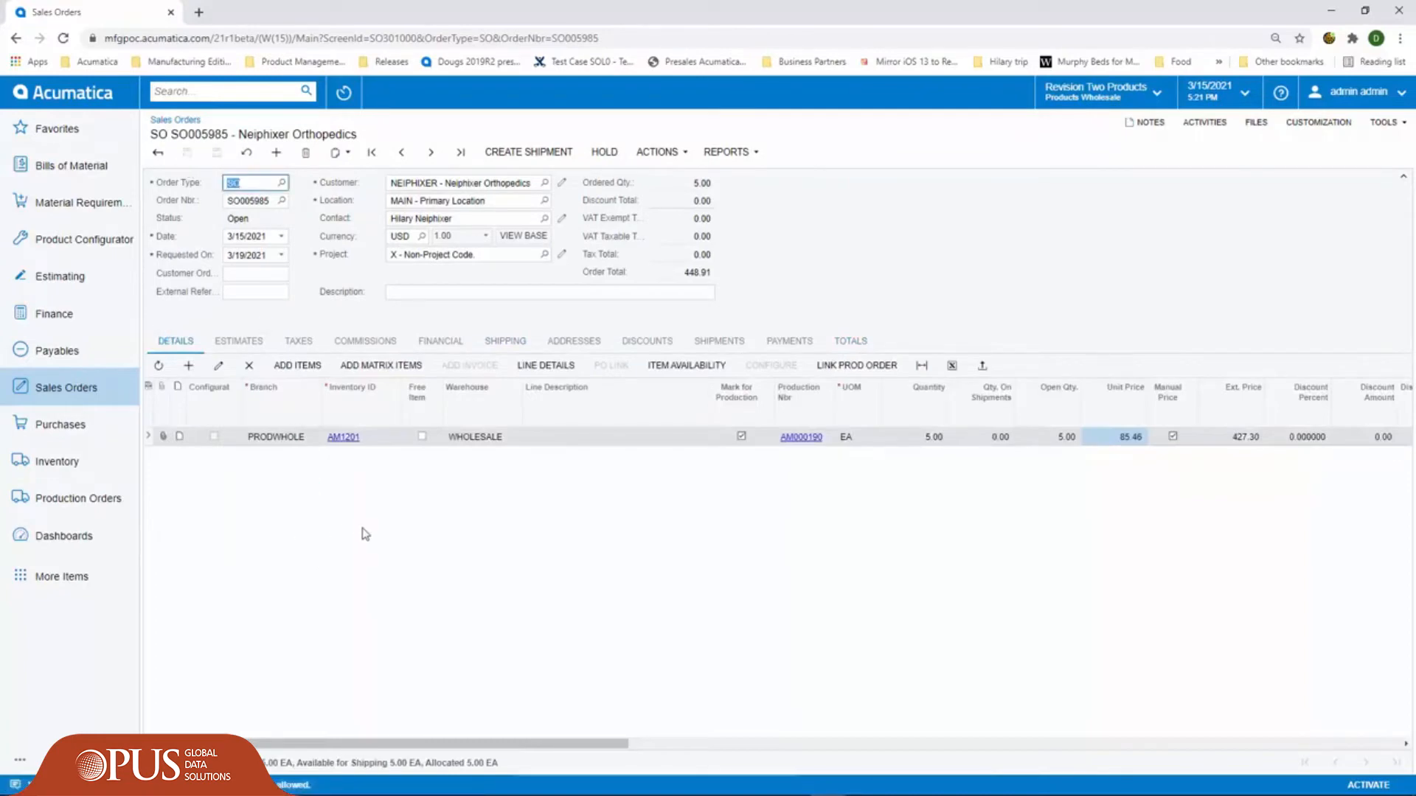
- Review the sales order's financial settings and browse its available payment methods without changing the selection
{"action": "left_click", "coordinate": [438, 344]}
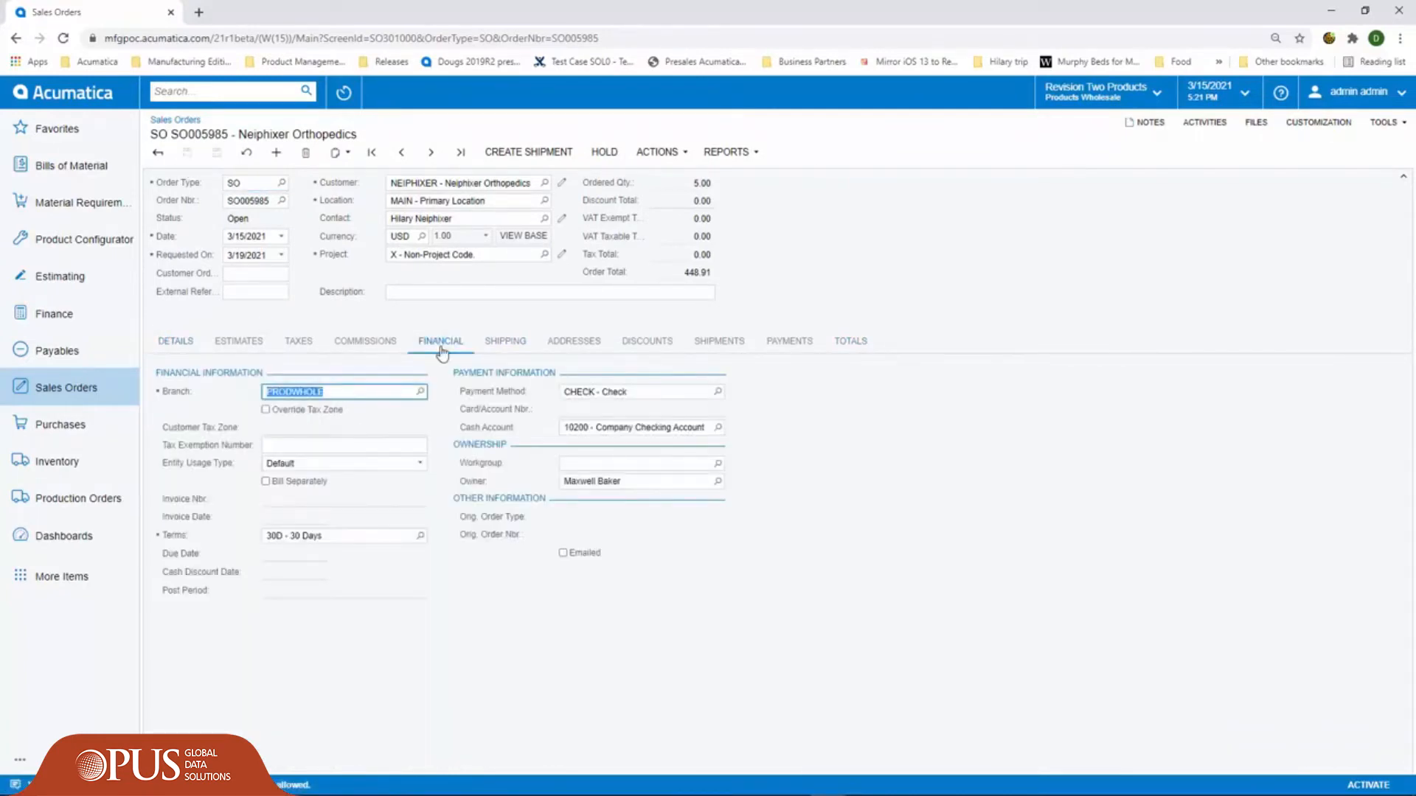
{"action": "left_click", "coordinate": [721, 391]}
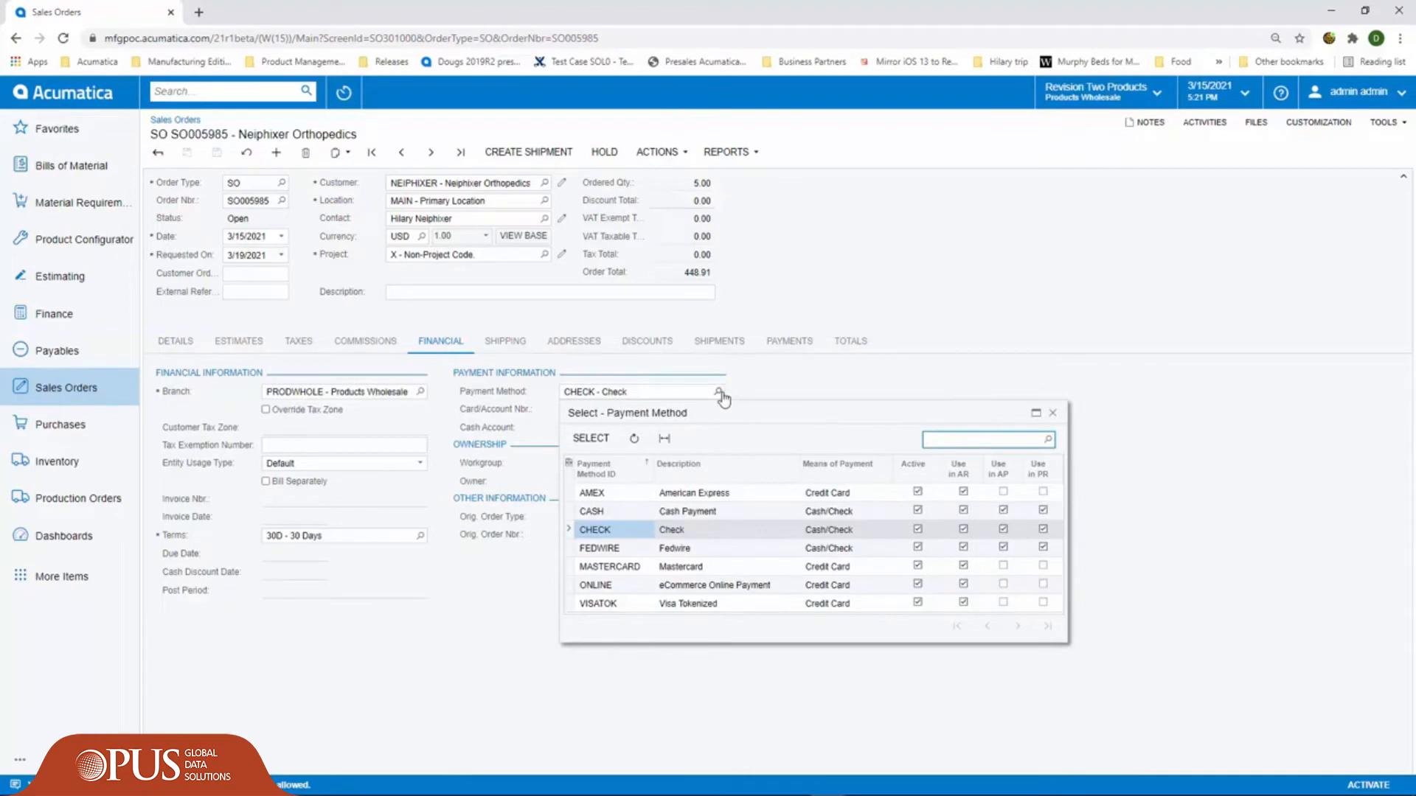
{"action": "left_click", "coordinate": [947, 312]}
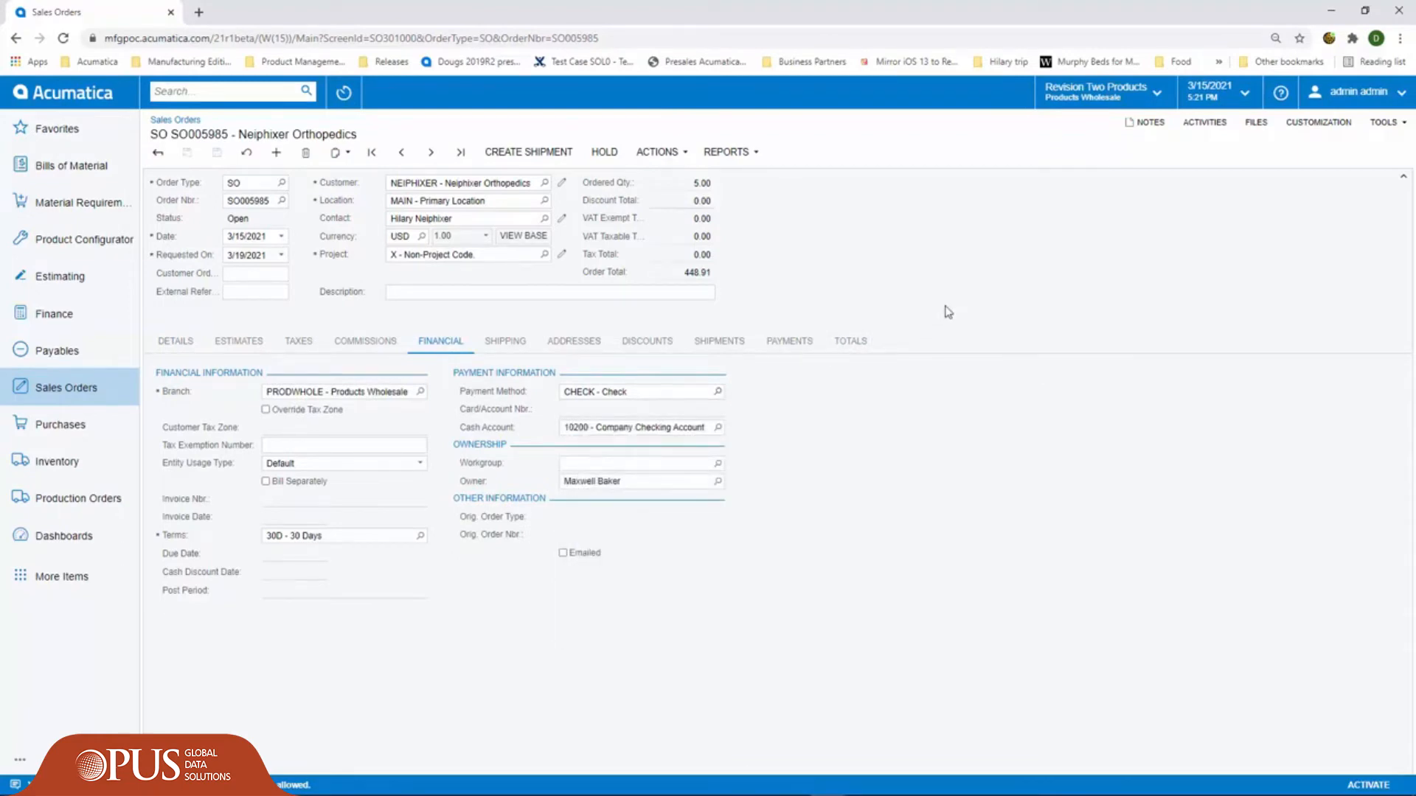
- Email the sales order to the customer and review the sent message in the order's activities
{"action": "left_click", "coordinate": [658, 152]}
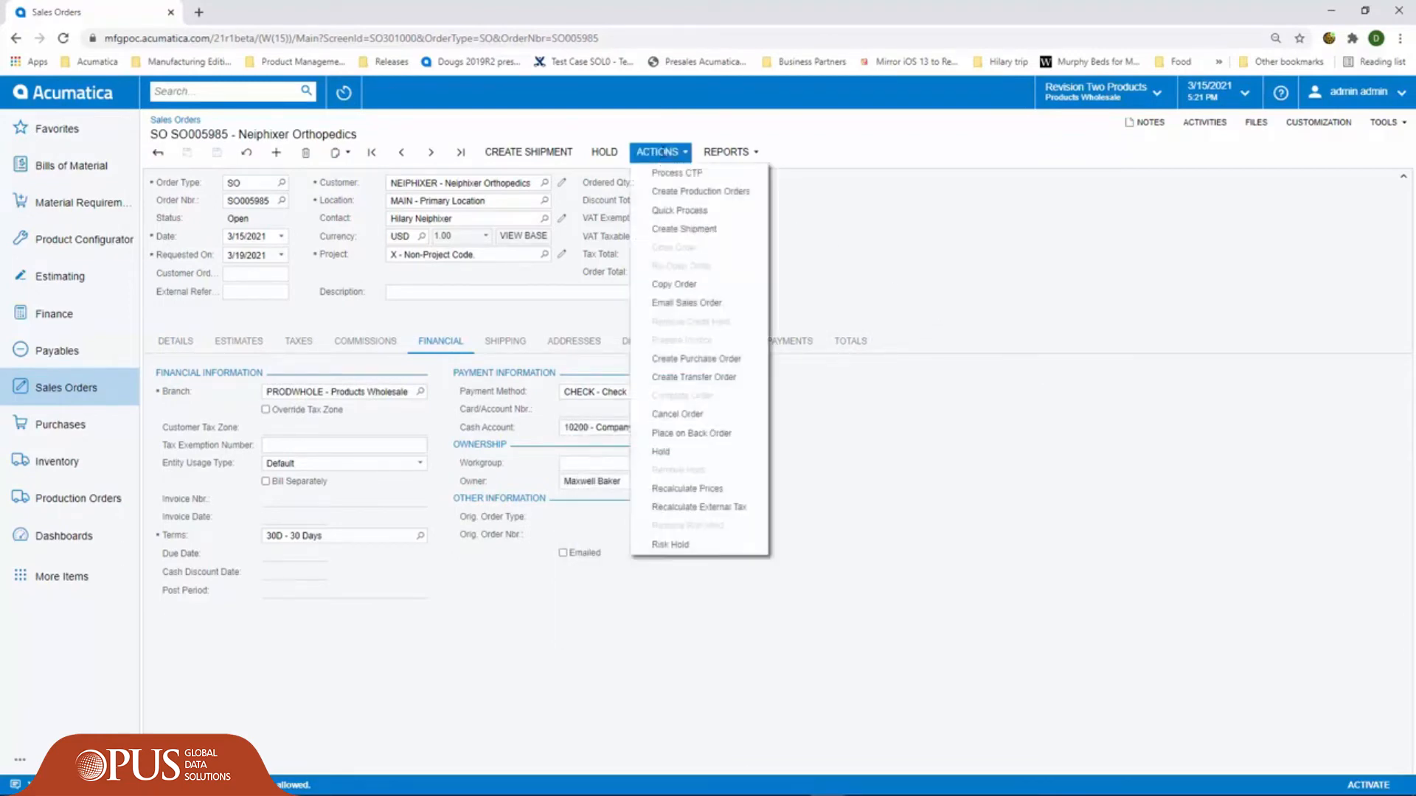
{"action": "left_click", "coordinate": [686, 304]}
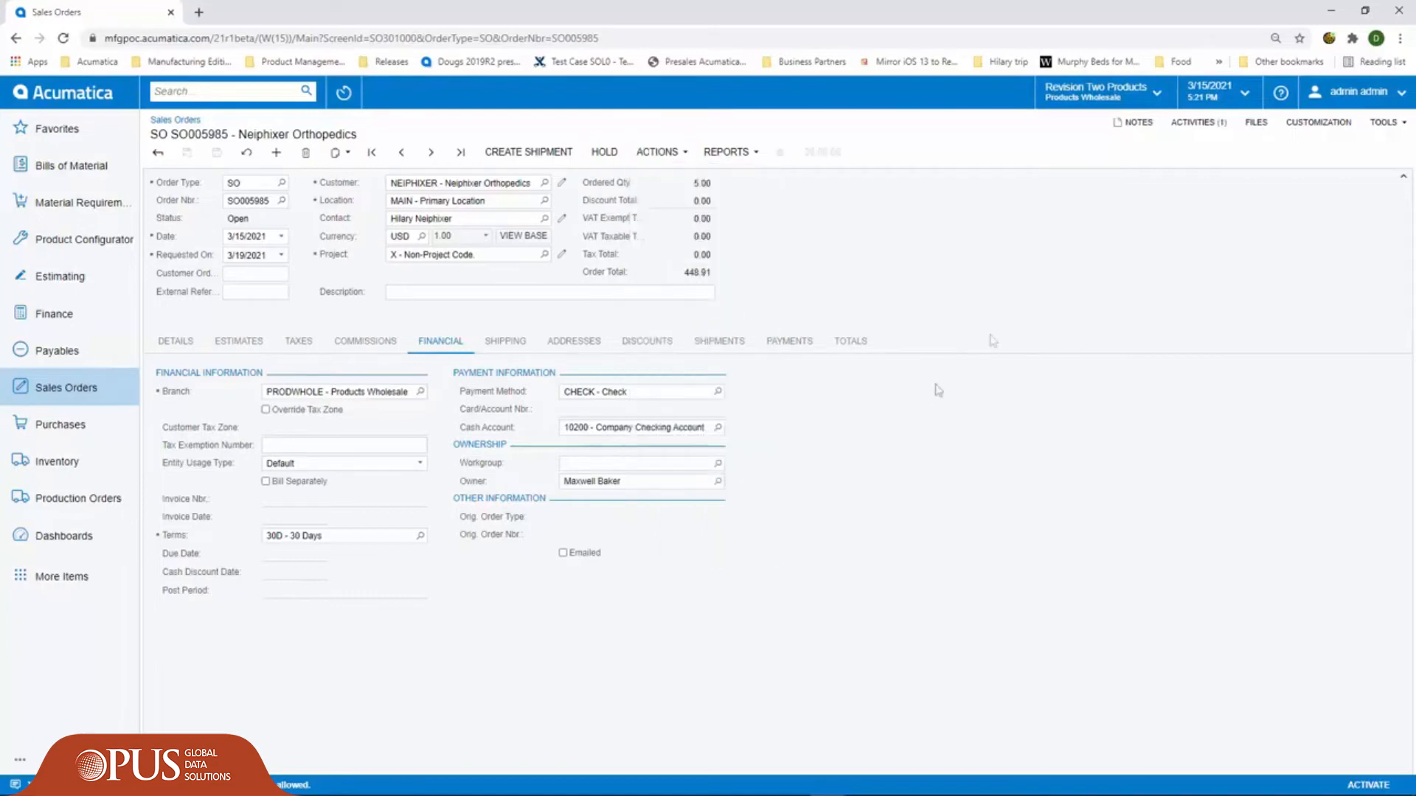
{"action": "left_click", "coordinate": [1199, 126]}
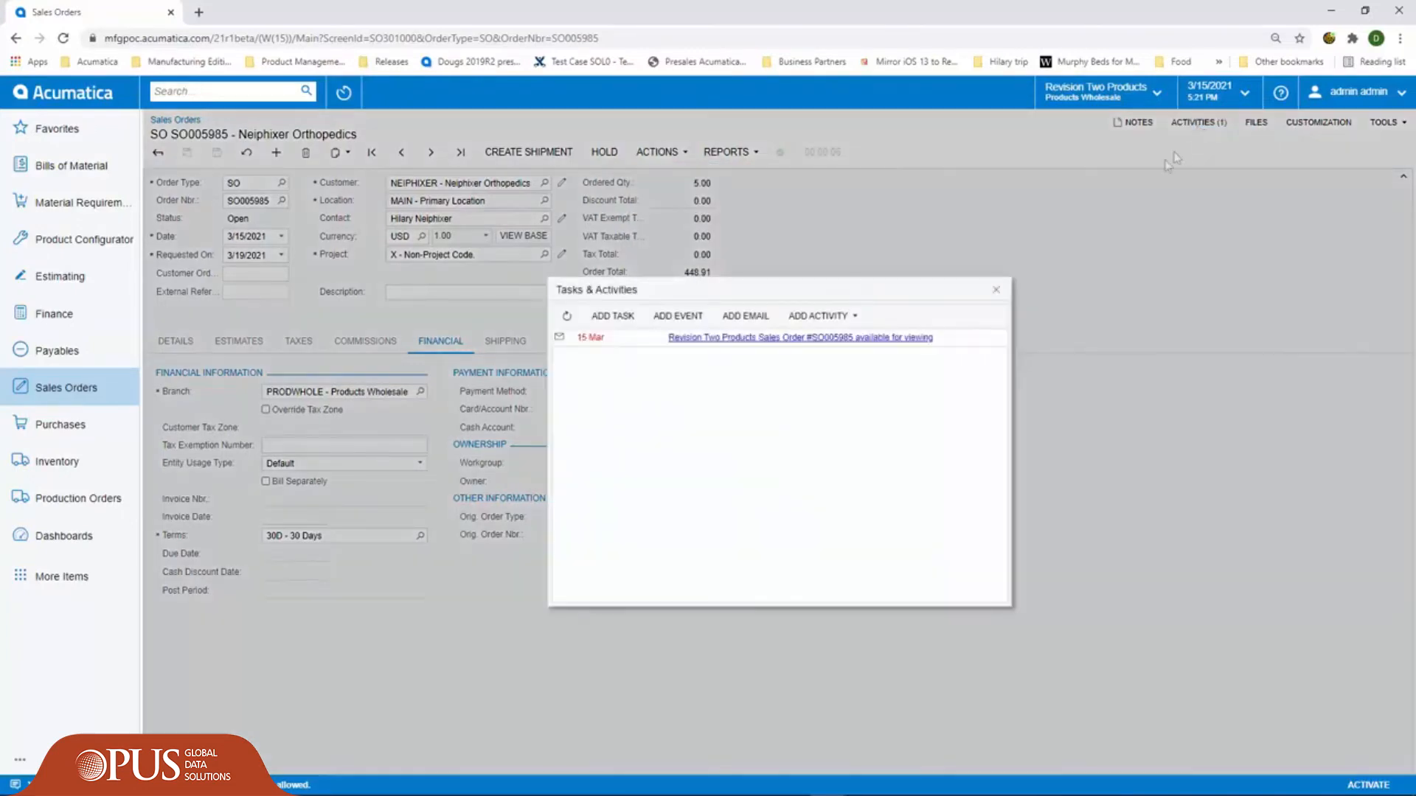
{"action": "left_click", "coordinate": [814, 347]}
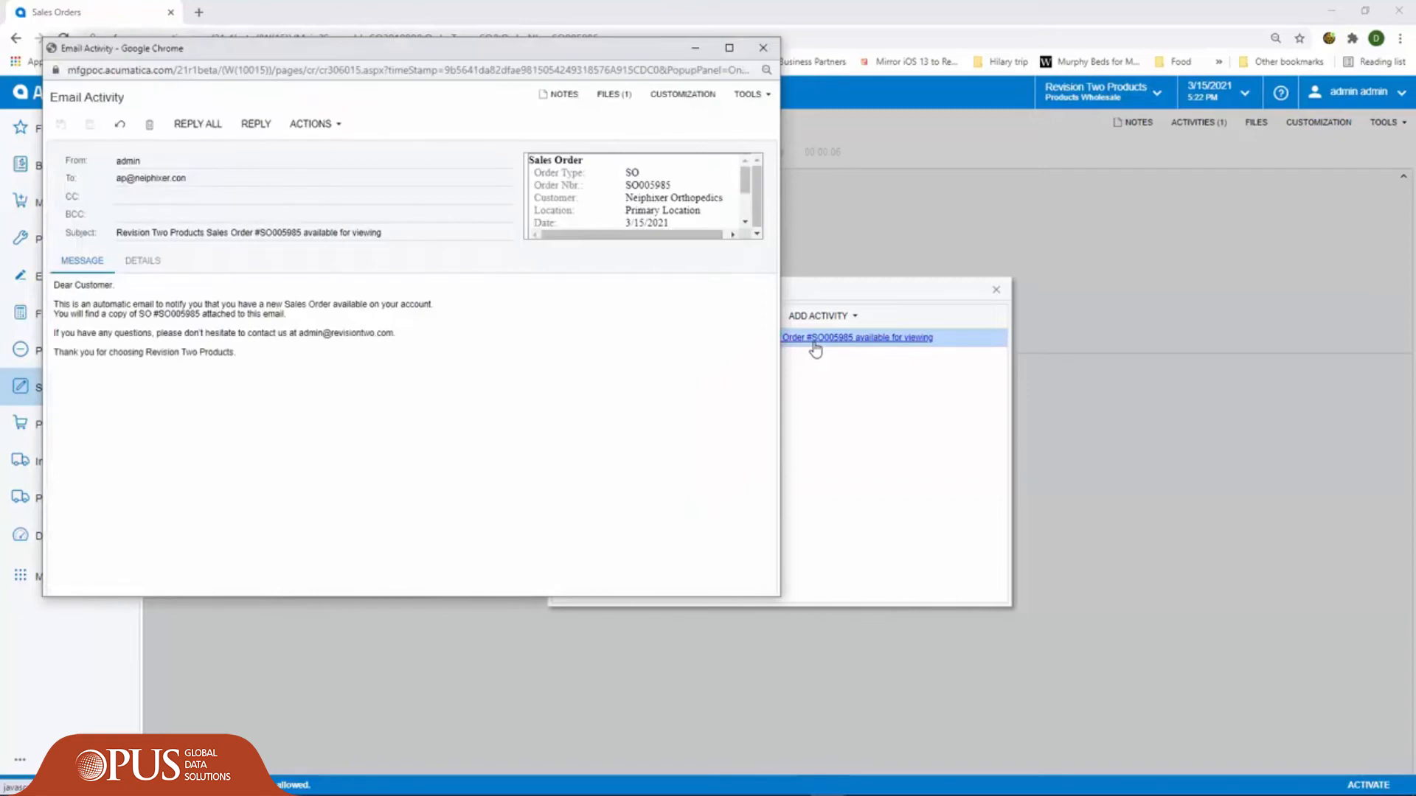
{"action": "left_click", "coordinate": [764, 47]}
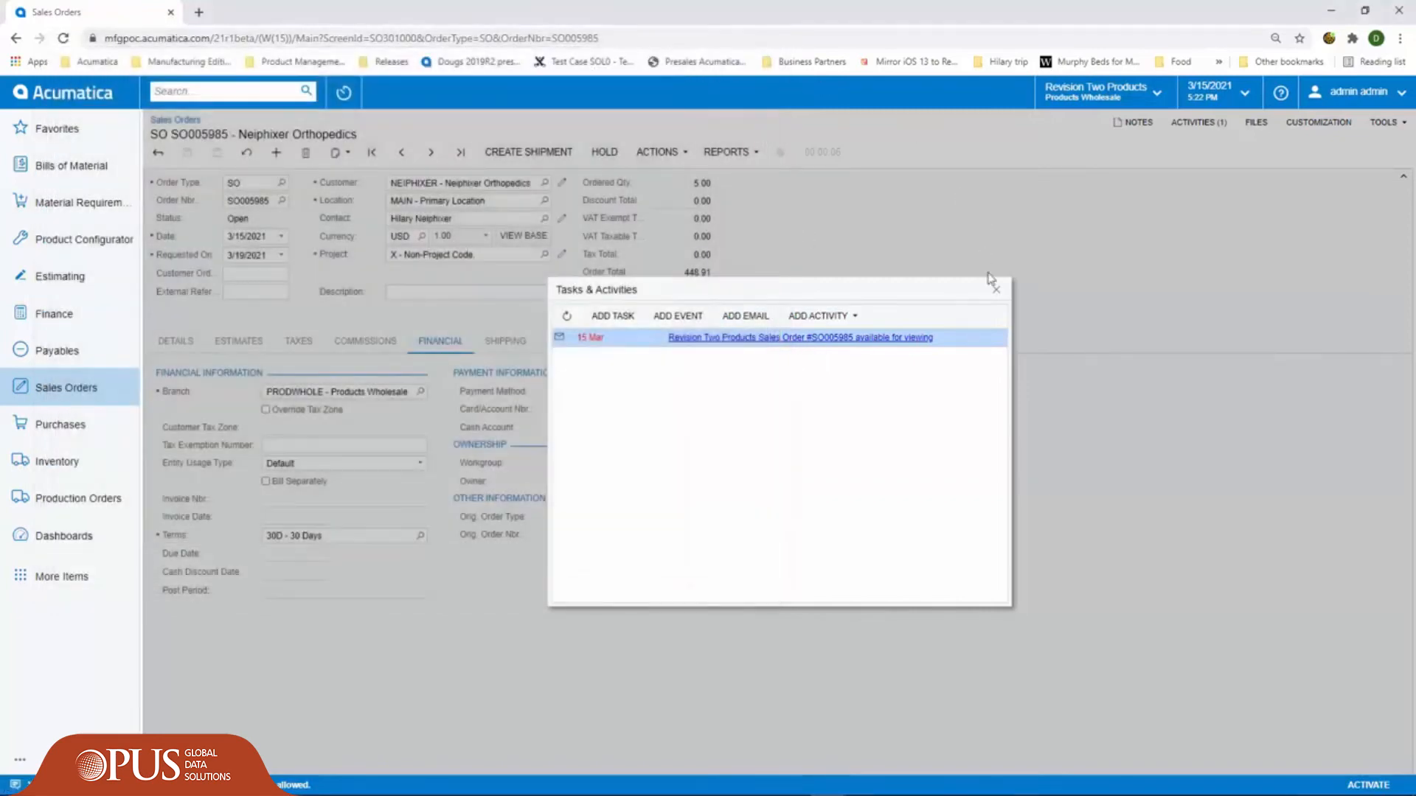
{"action": "left_click", "coordinate": [996, 290]}
- Create a shipment from the sales order, check its package details and confirm the shipment
{"action": "left_click", "coordinate": [528, 151]}
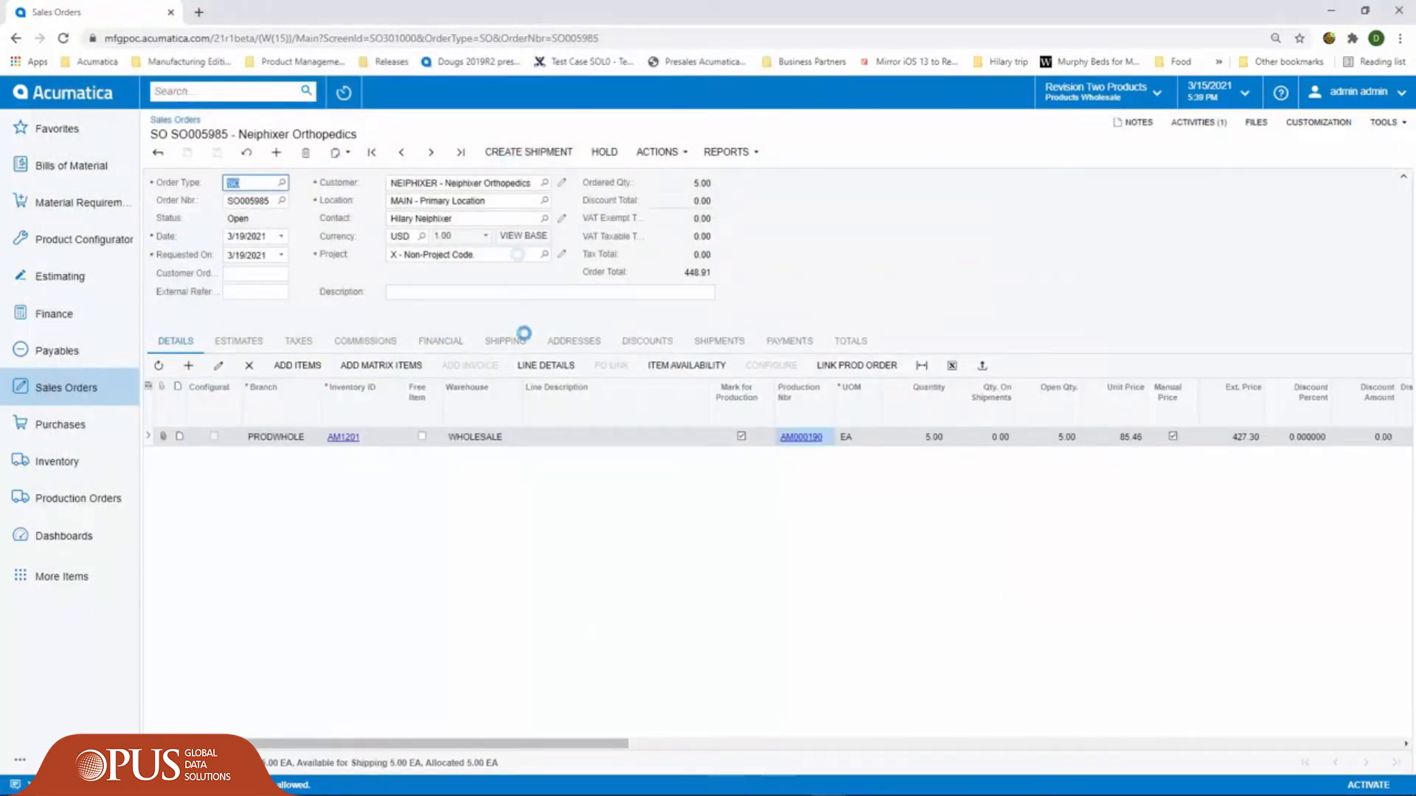
{"action": "left_click", "coordinate": [889, 480]}
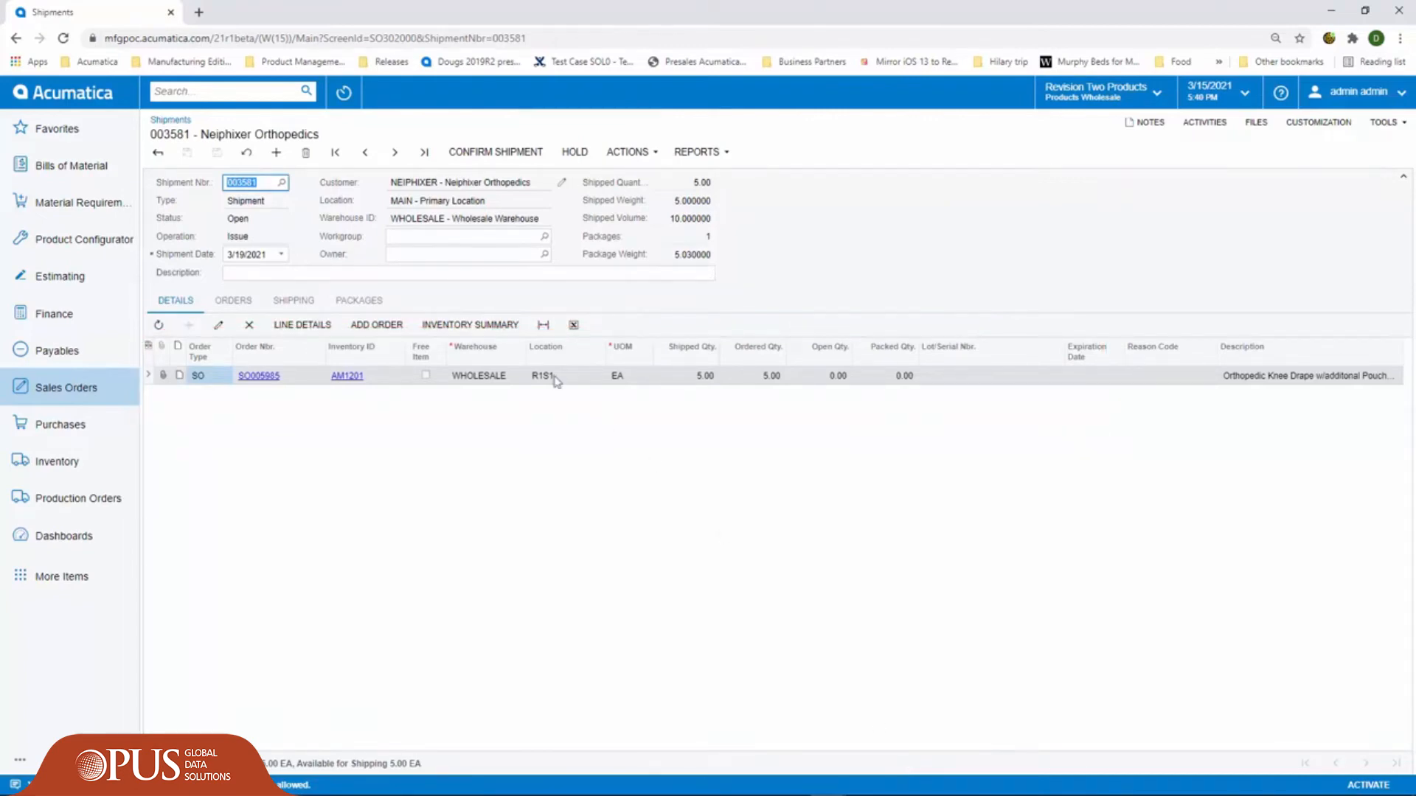
{"action": "left_click", "coordinate": [372, 308]}
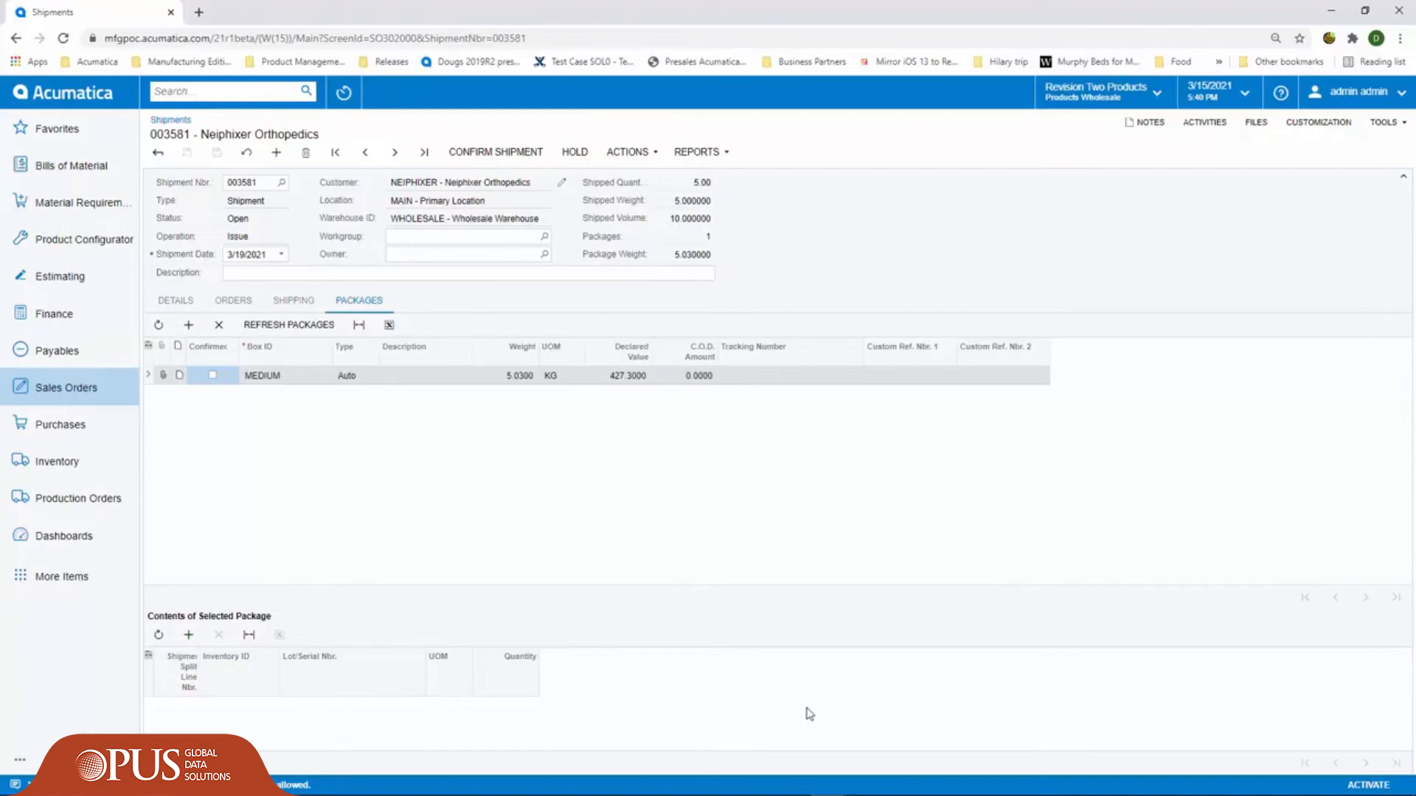
{"action": "left_click", "coordinate": [496, 152]}
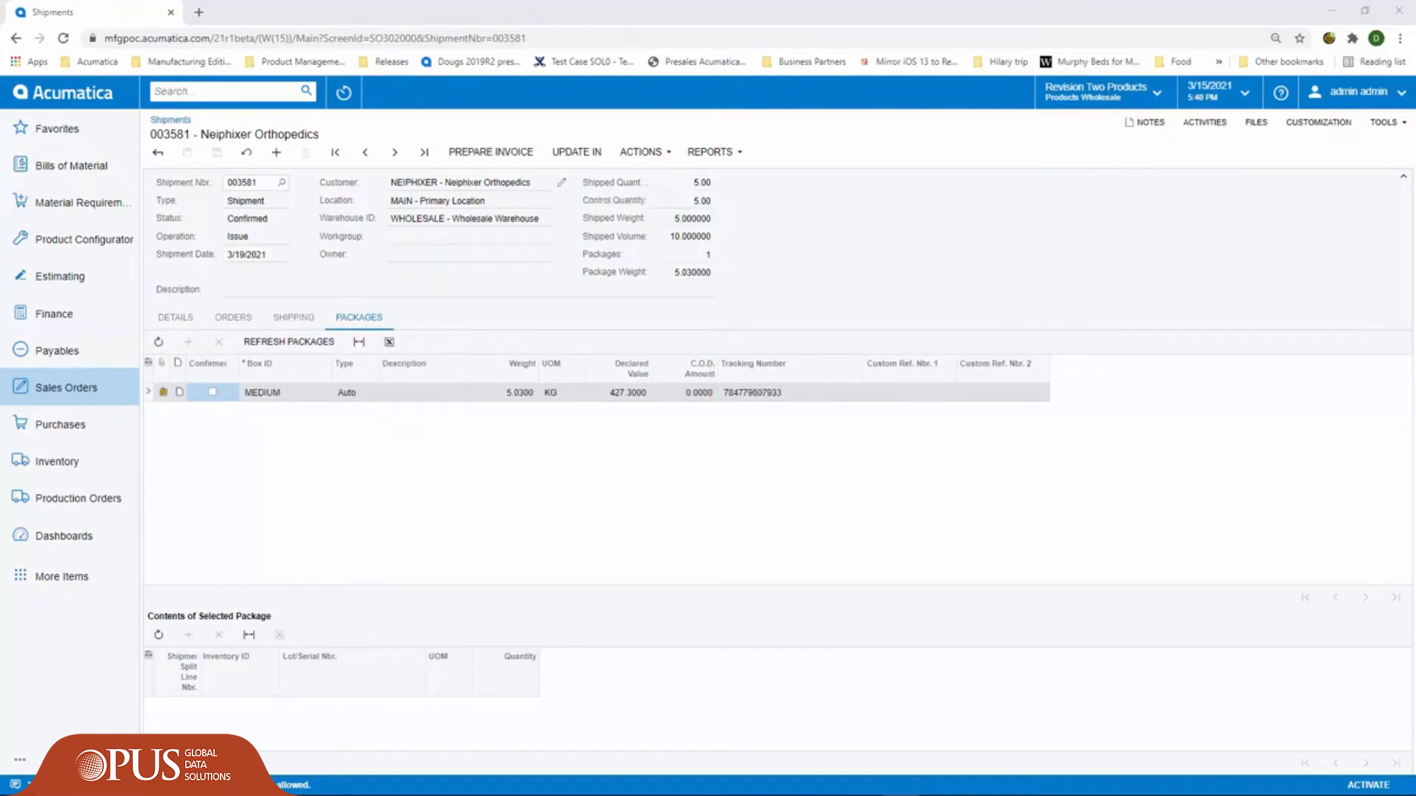
- View the carrier label file attached to the shipment's MEDIUM package and return to the shipment
{"action": "left_click", "coordinate": [163, 394]}
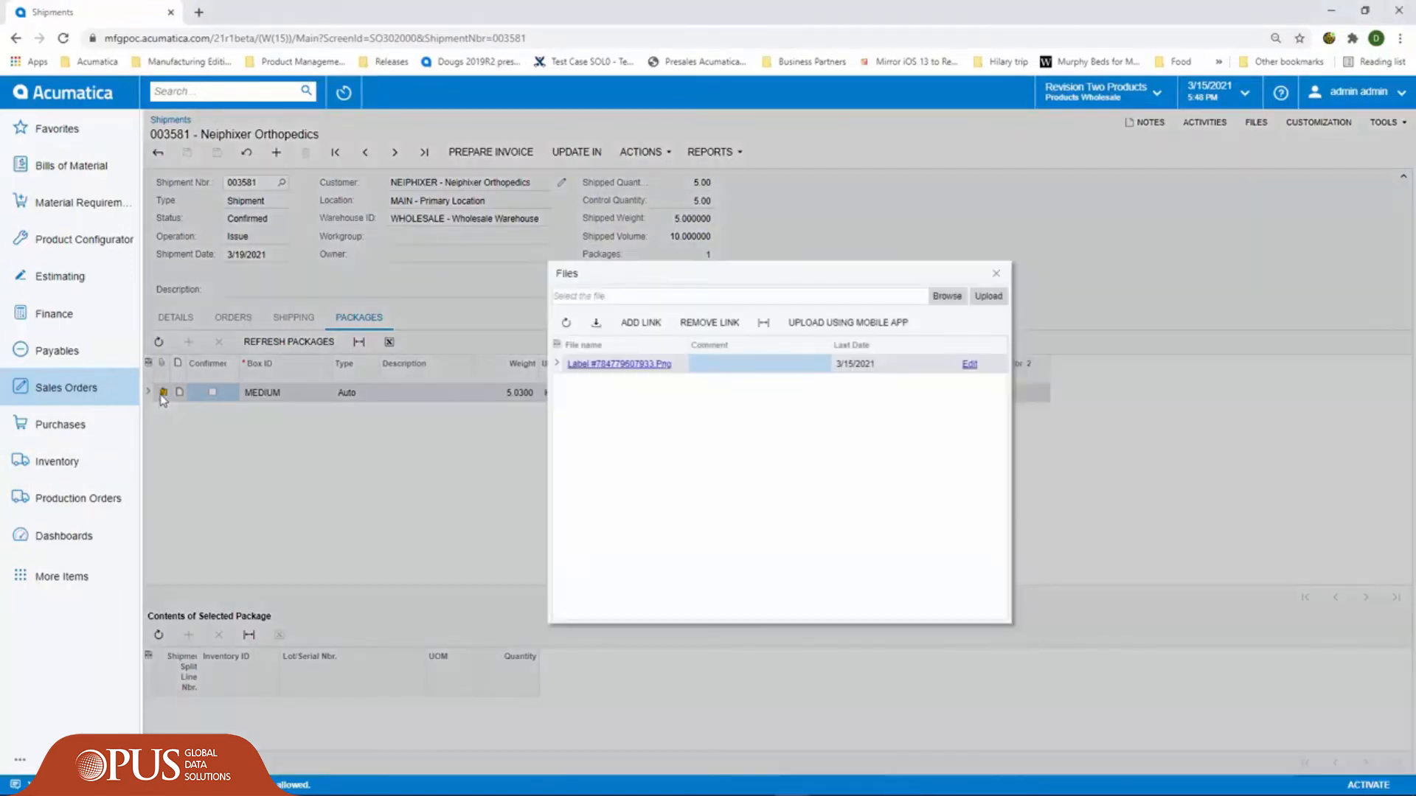
{"action": "left_click", "coordinate": [586, 364]}
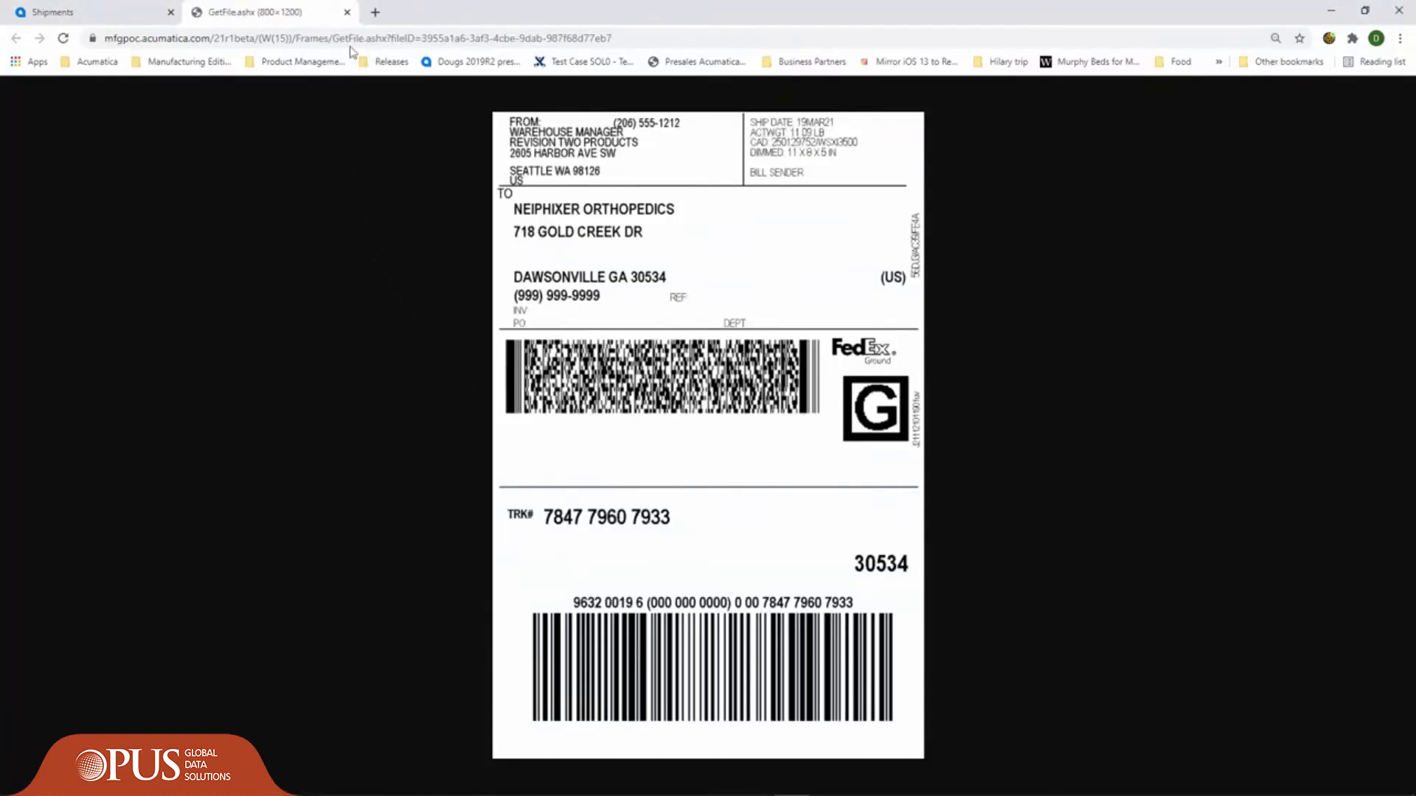
{"action": "left_click", "coordinate": [347, 12]}
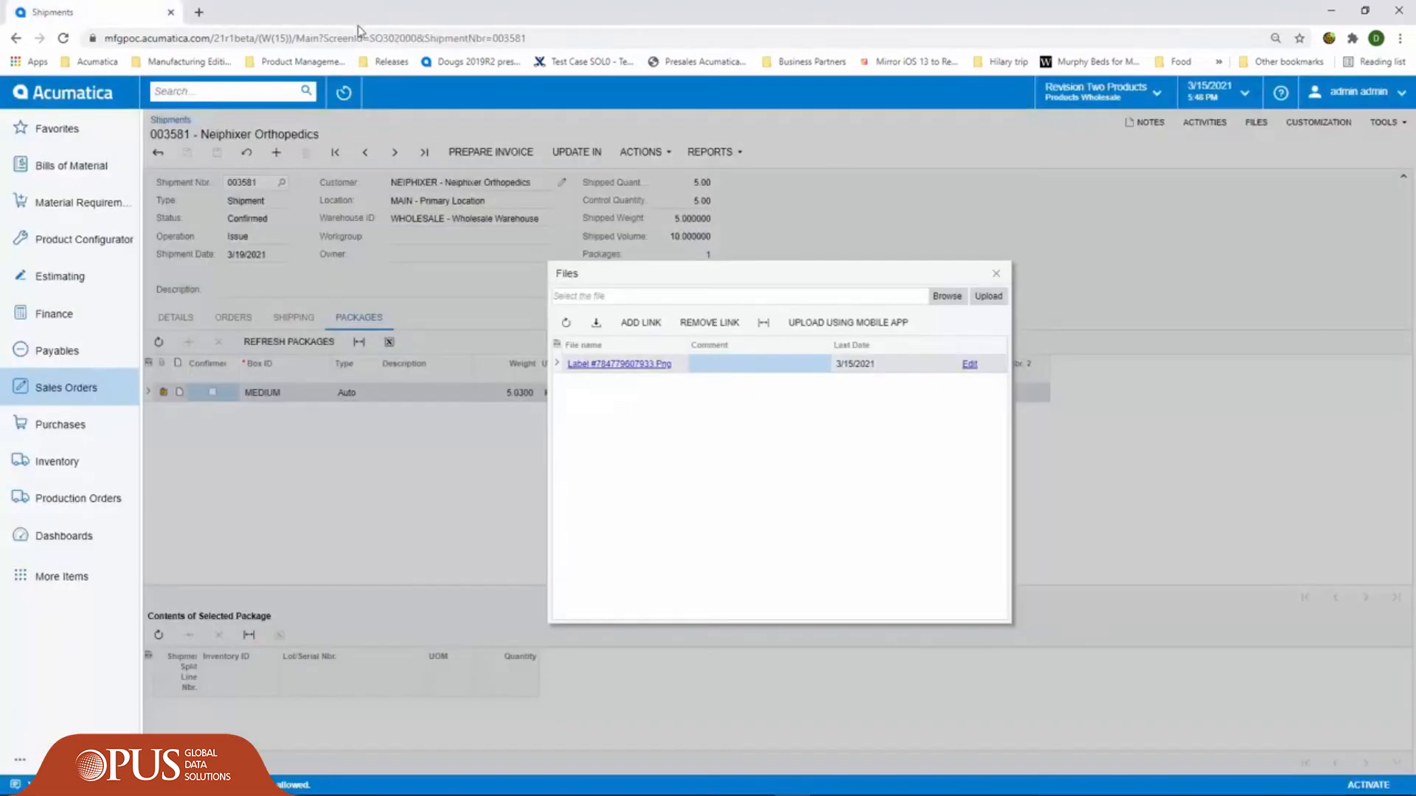
{"action": "left_click", "coordinate": [996, 275]}
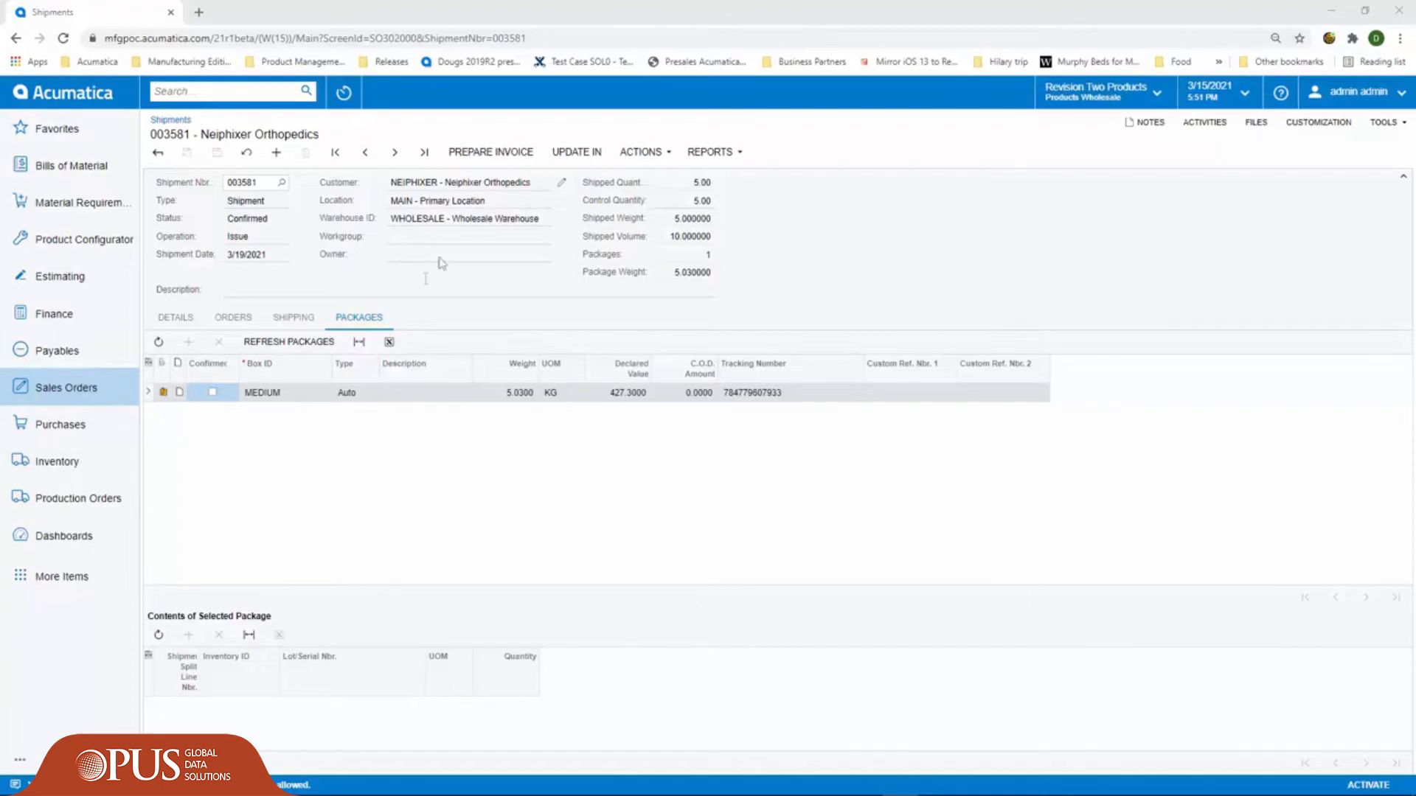
- Prepare an invoice from the confirmed shipment and print the invoice
{"action": "left_click", "coordinate": [490, 153]}
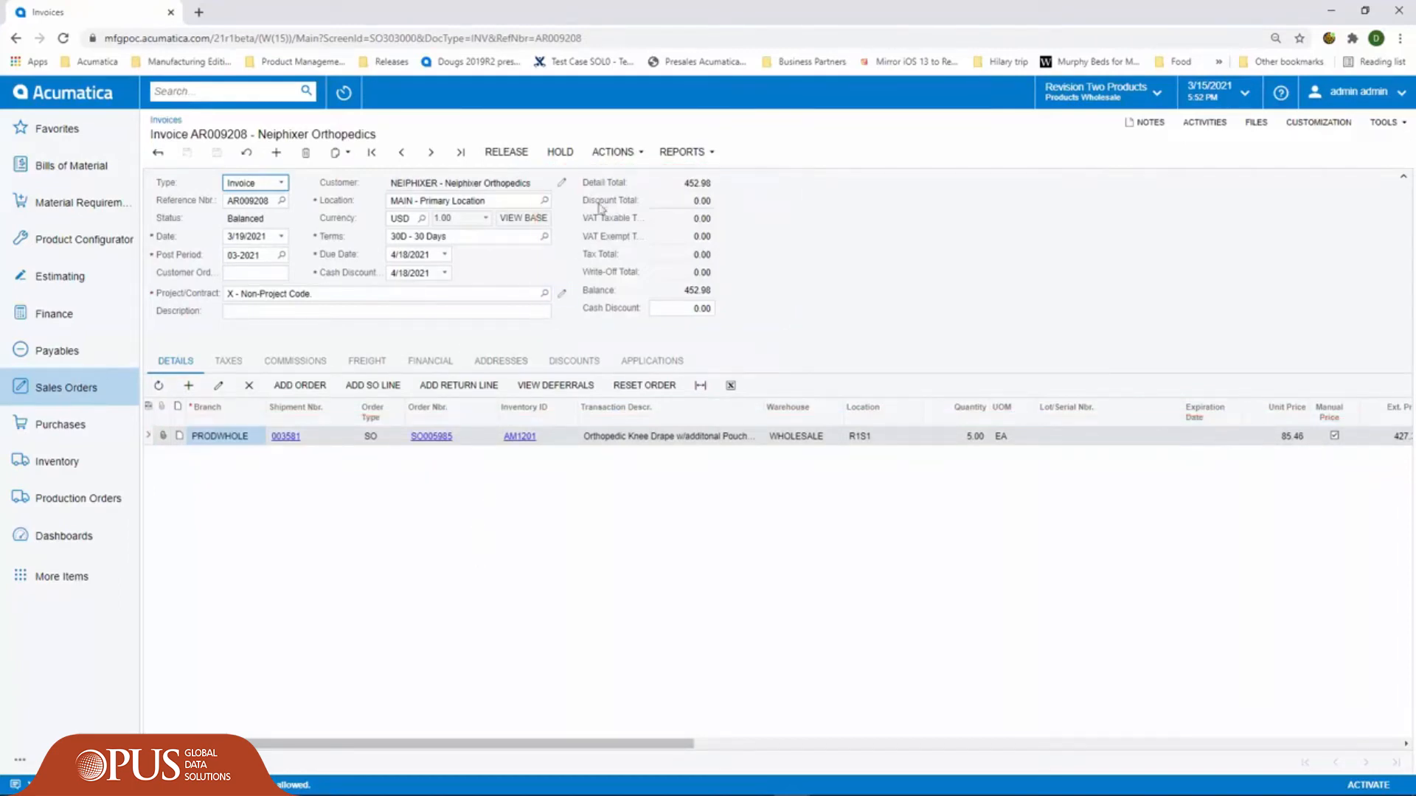
{"action": "left_click", "coordinate": [682, 153]}
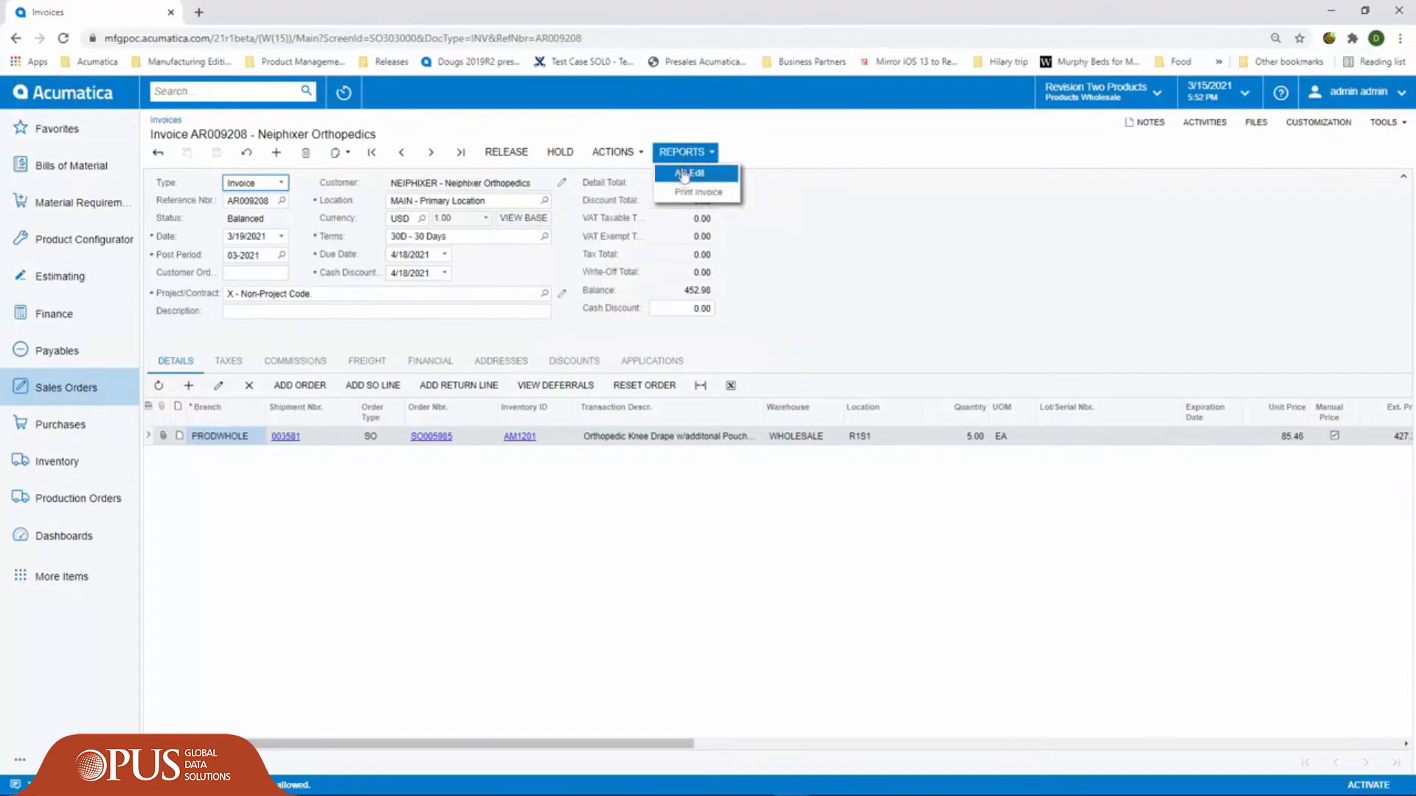
{"action": "left_click", "coordinate": [687, 191]}
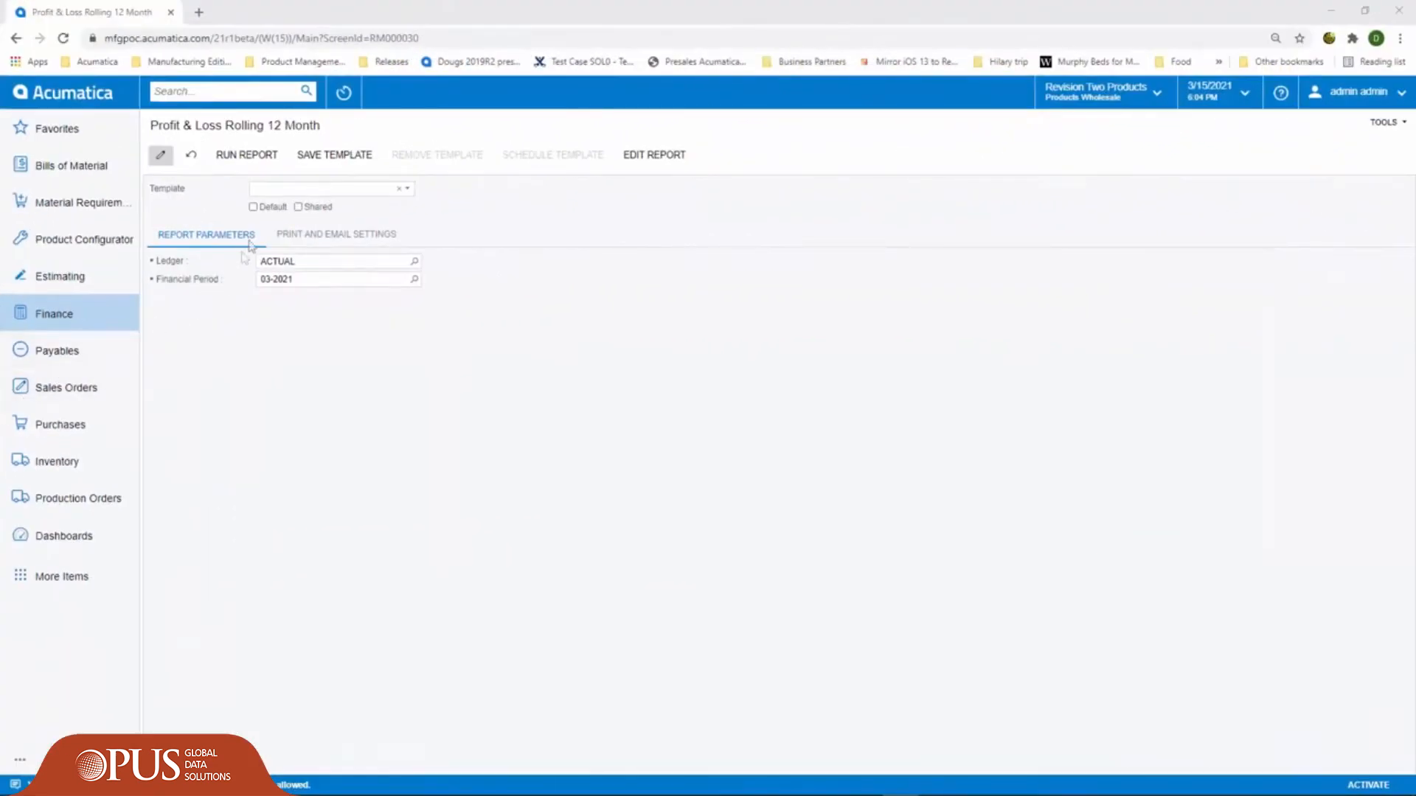
- Run the Profit & Loss Rolling 12 Month report for ledger ACTUAL, period 03-2021, and inspect the general ledger details behind COGS - Inventory
{"action": "left_click", "coordinate": [253, 159]}
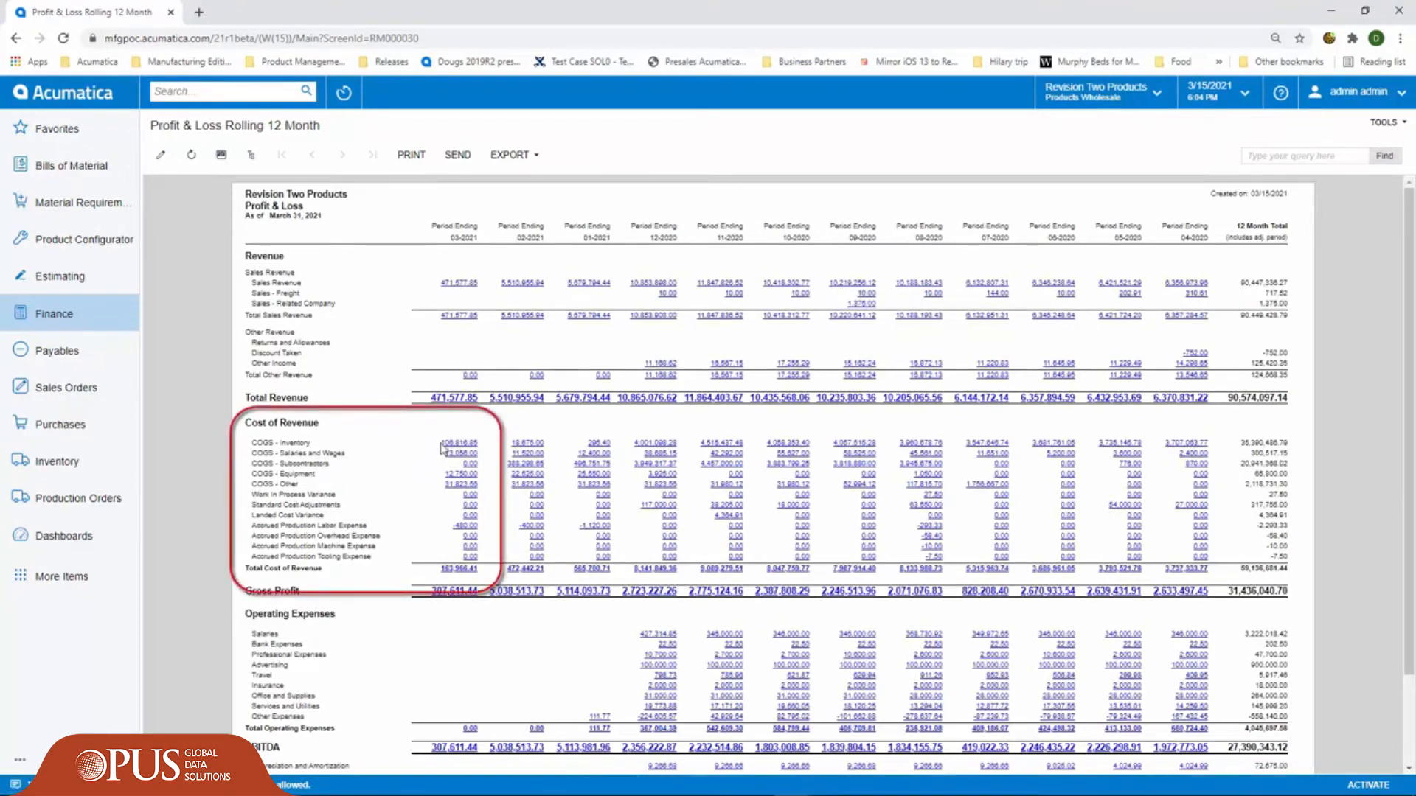
{"action": "left_click", "coordinate": [349, 527]}
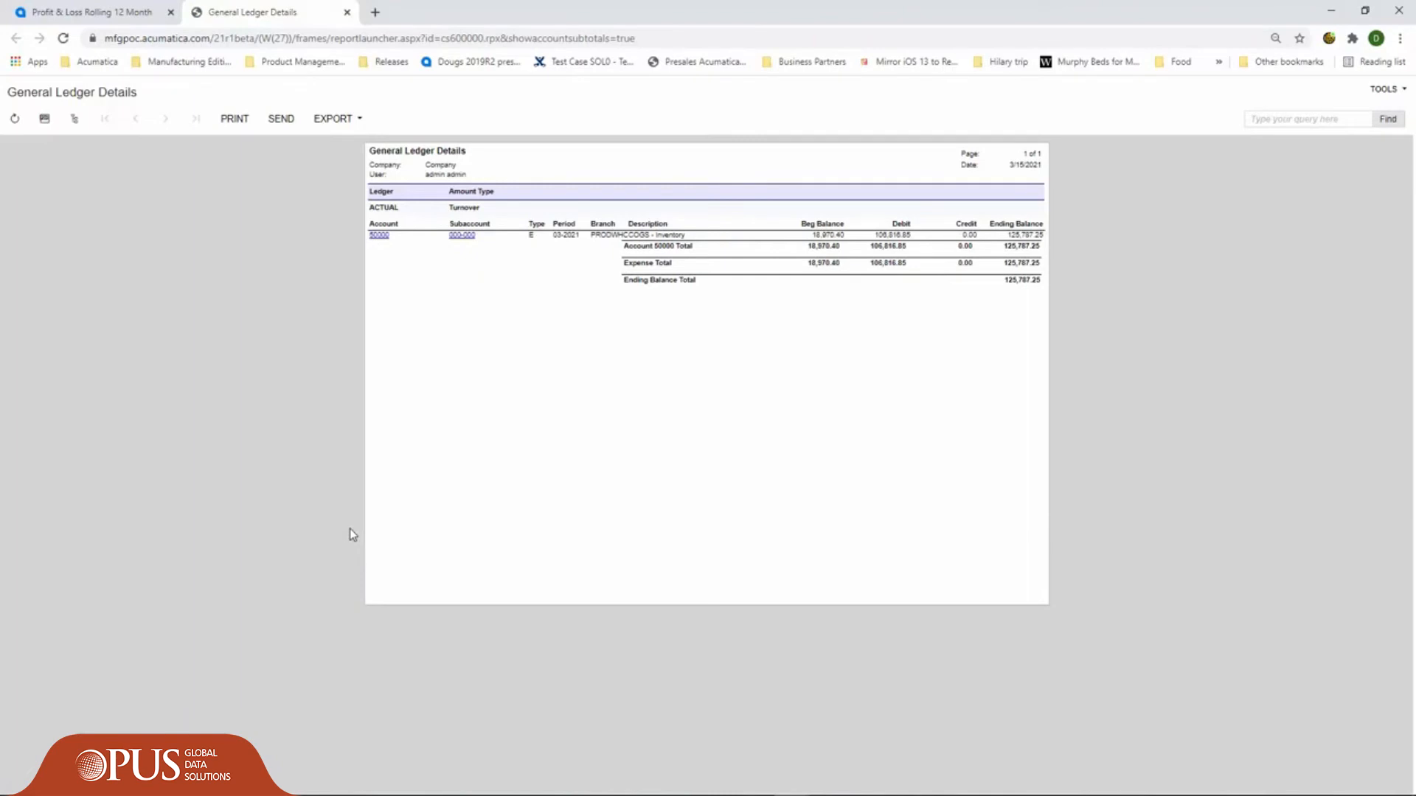
{"action": "left_click", "coordinate": [347, 12]}
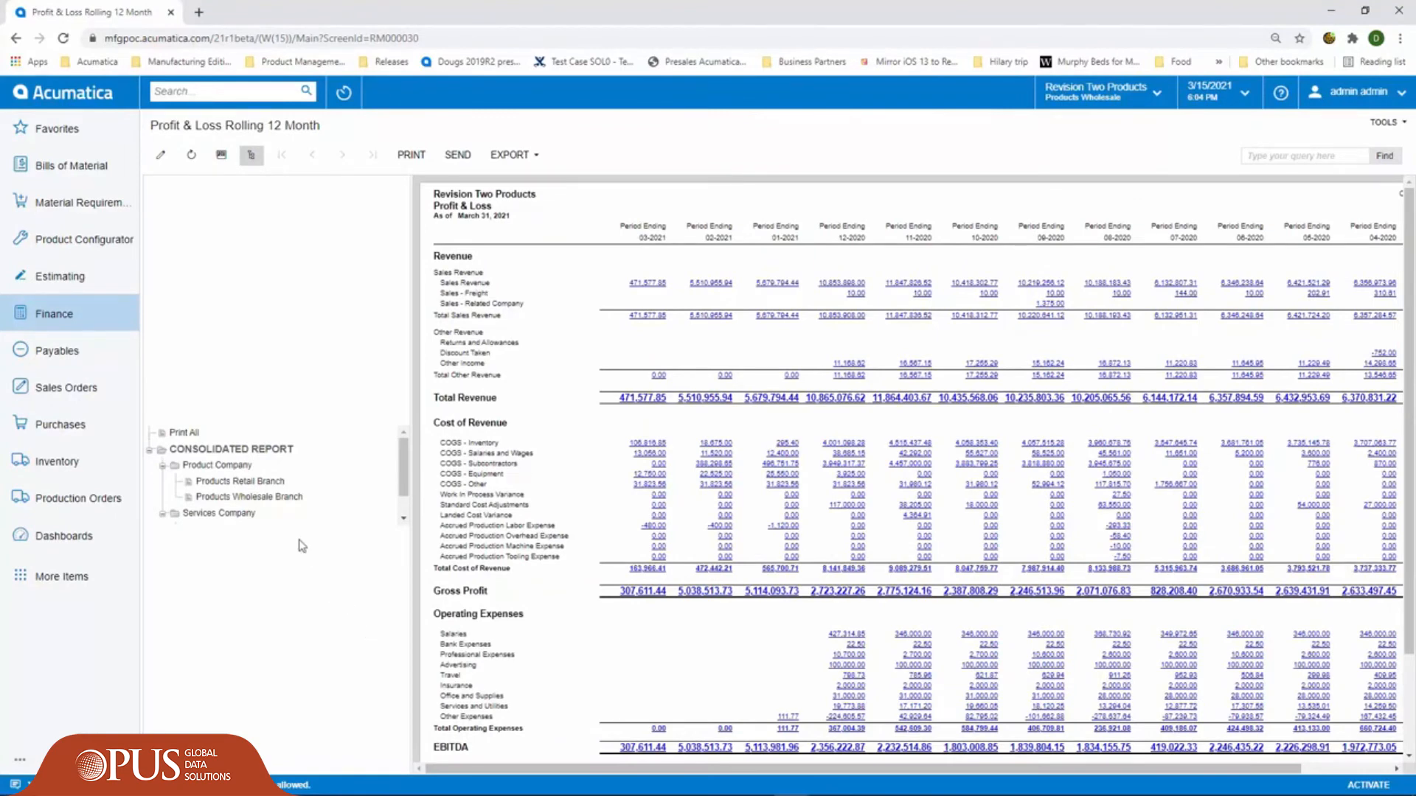
- View the profit and loss figures for the Products Retail Branch and return to the consolidated report
{"action": "left_click", "coordinate": [257, 482]}
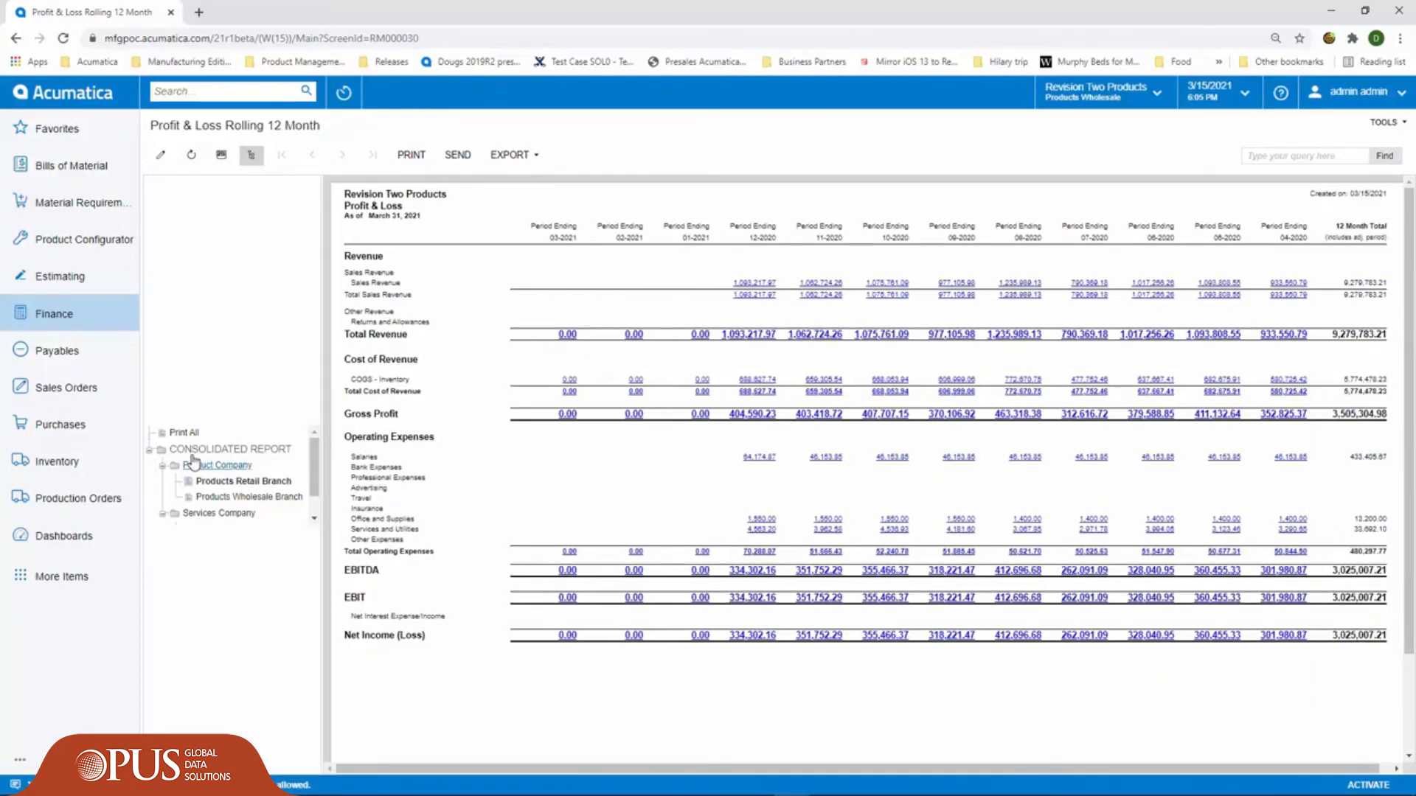
{"action": "left_click", "coordinate": [191, 449]}
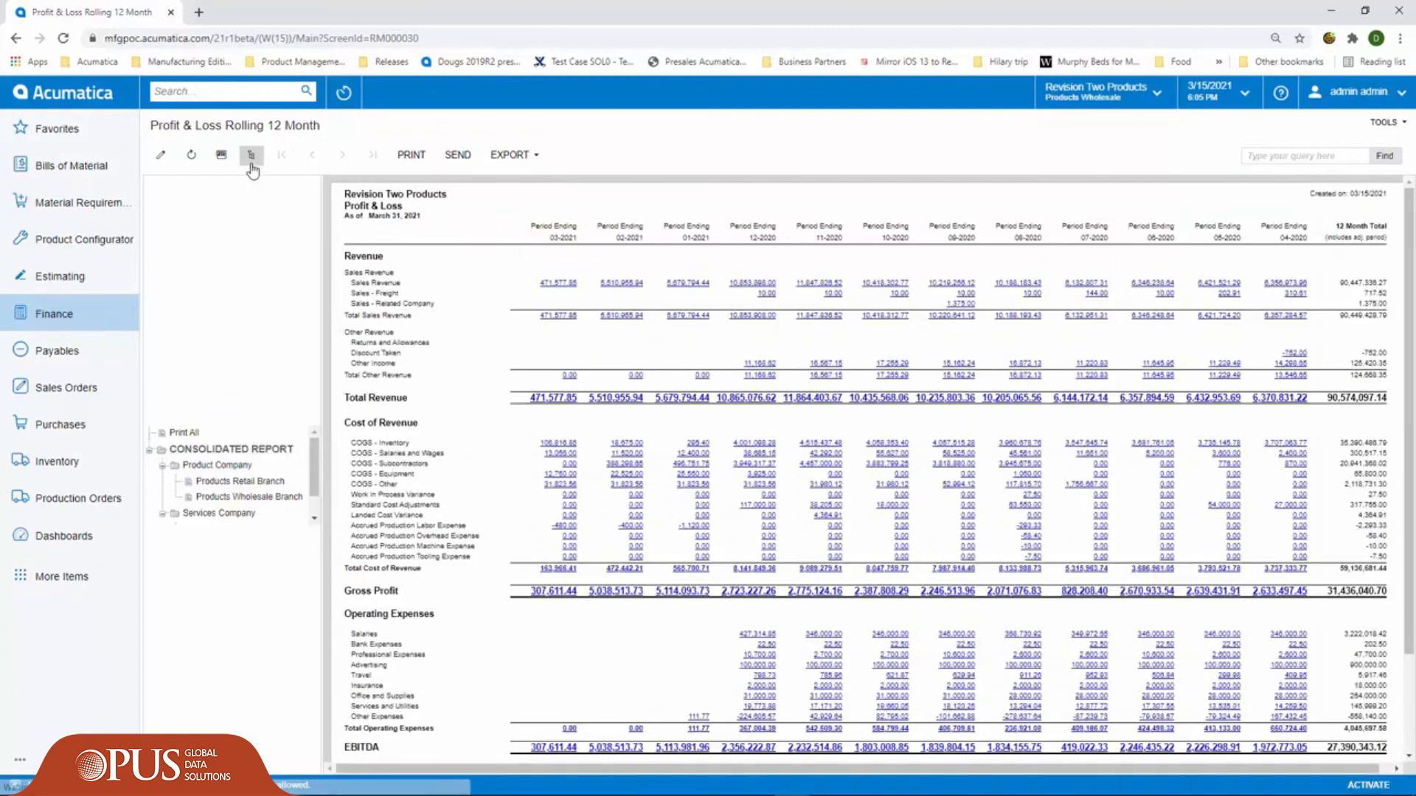